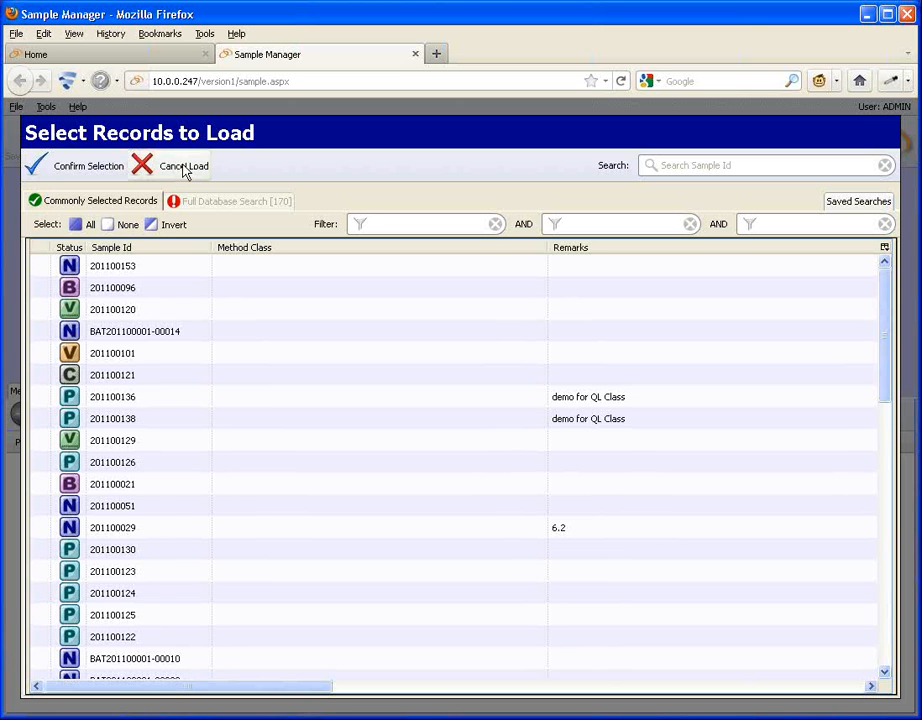
# Create a new sample record with material Demo Material and save it.
pyautogui.click(184, 170)
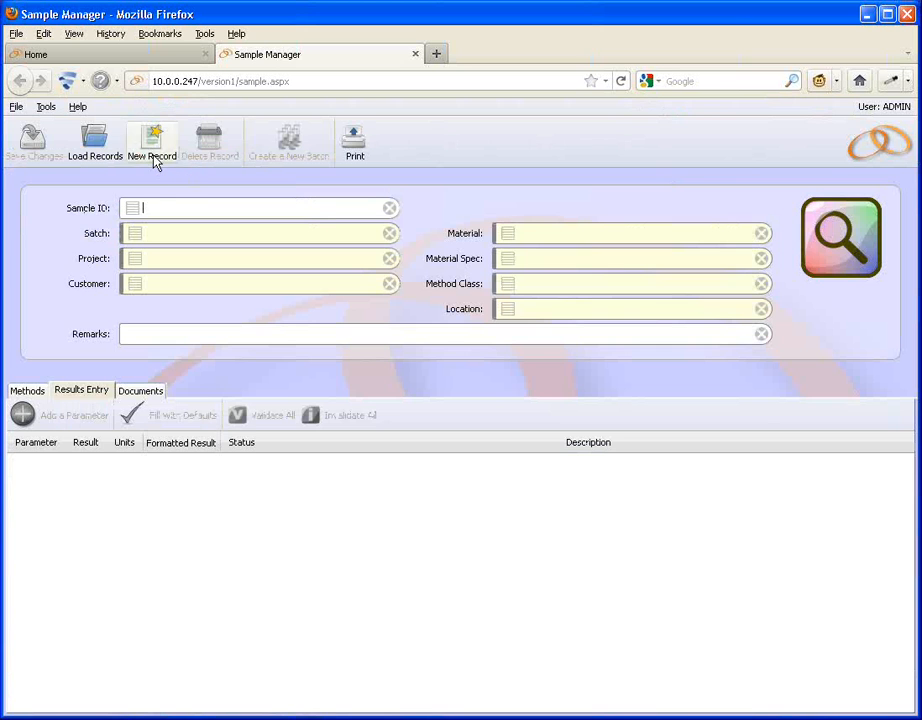
pyautogui.click(155, 160)
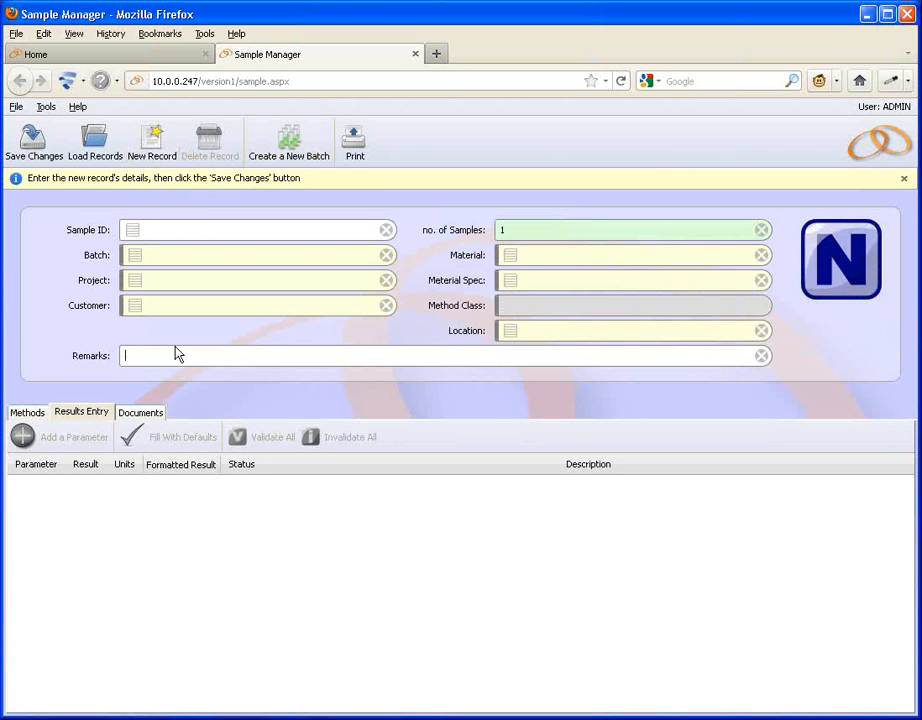
pyautogui.click(512, 258)
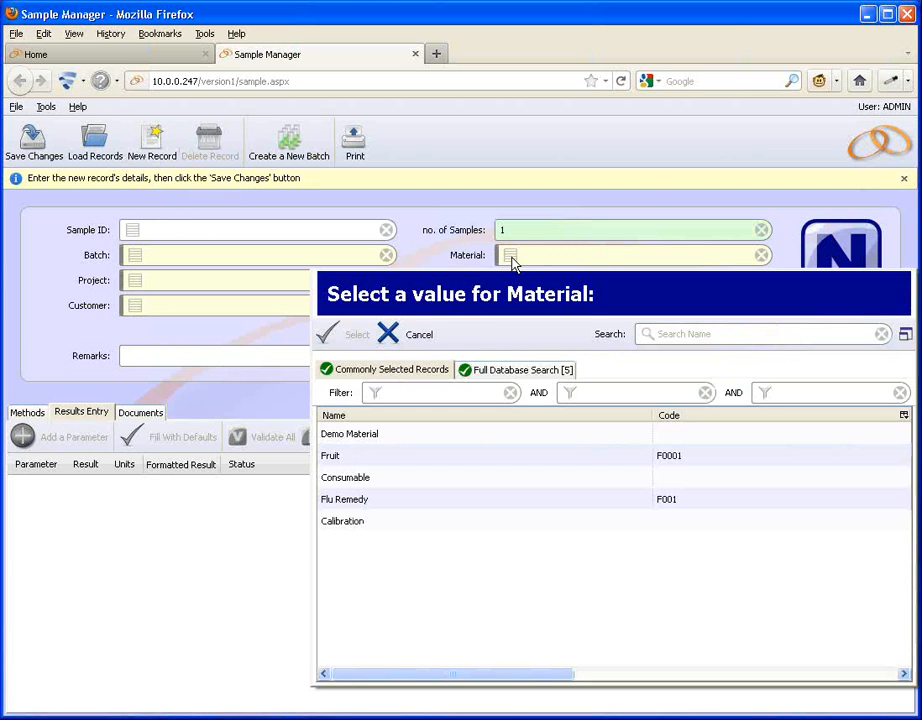
pyautogui.click(345, 433)
pyautogui.click(338, 338)
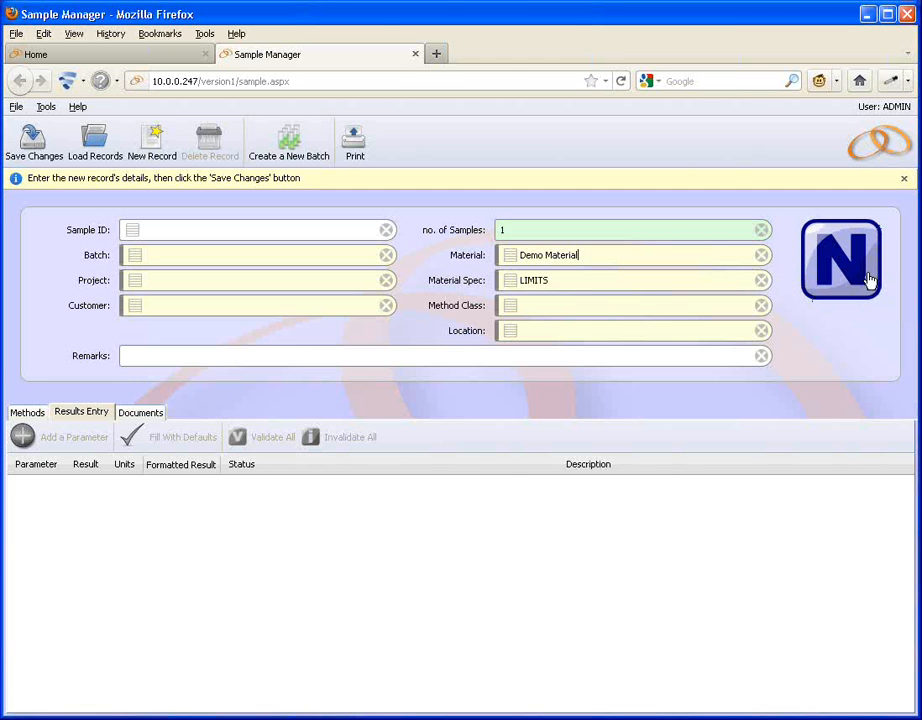
pyautogui.click(53, 147)
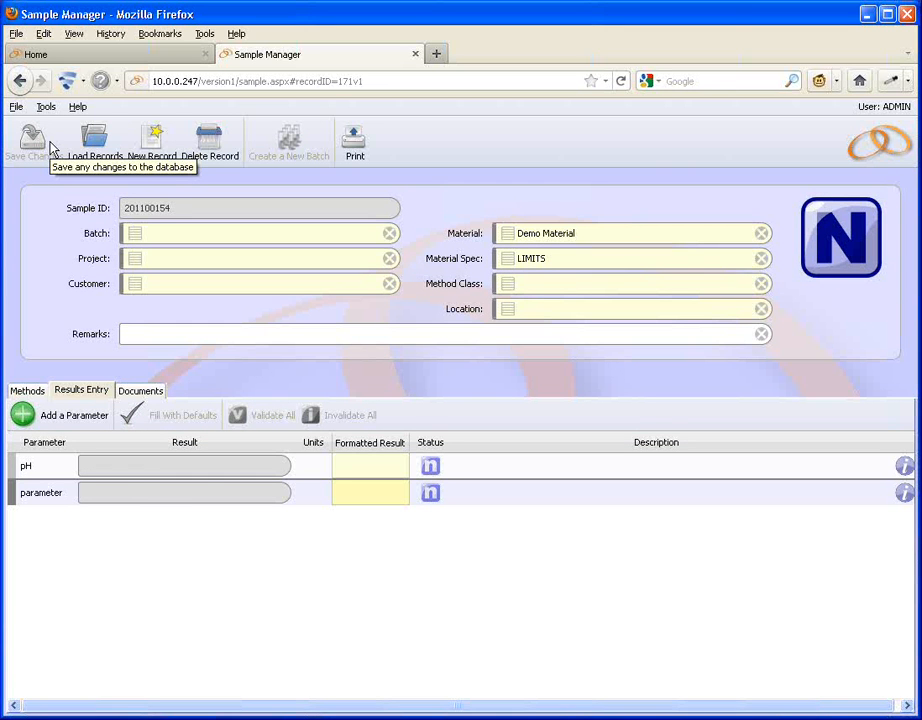
# Change the sample's status to Pending and save the record.
pyautogui.click(138, 467)
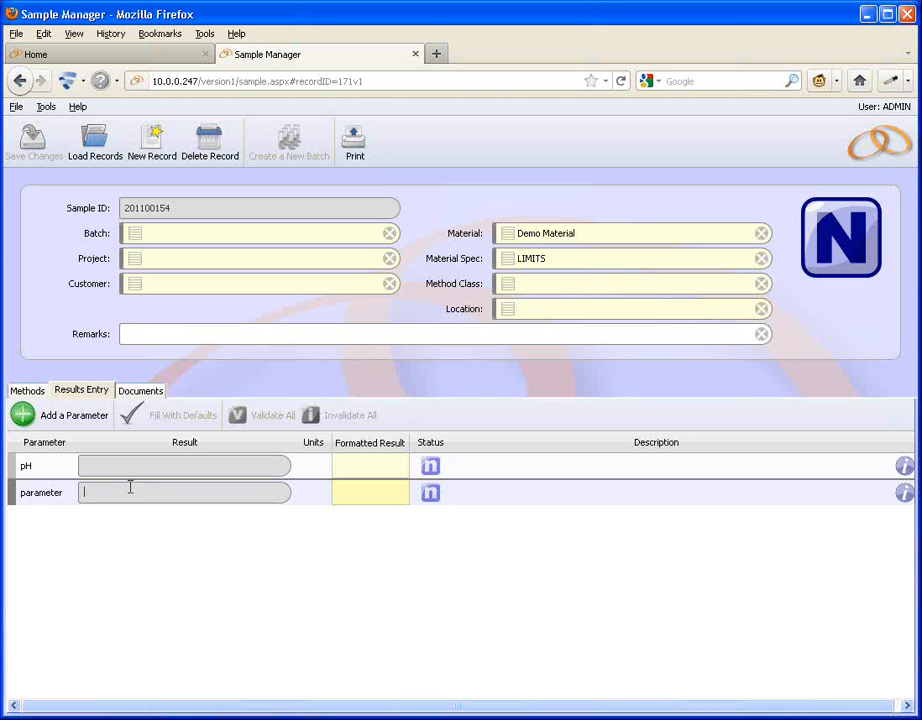
pyautogui.click(130, 470)
pyautogui.click(842, 255)
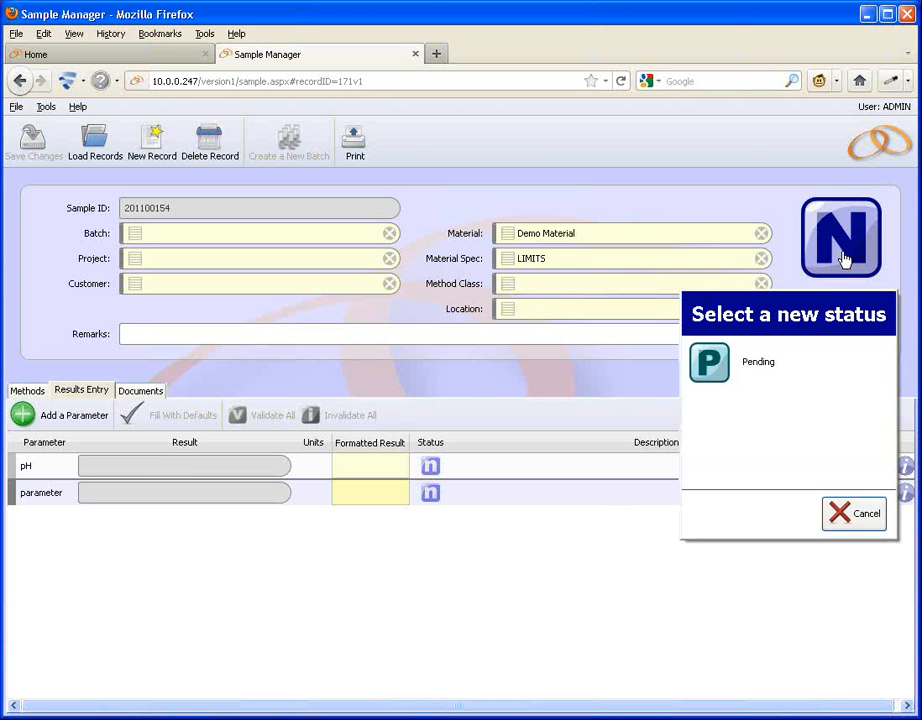
pyautogui.click(758, 372)
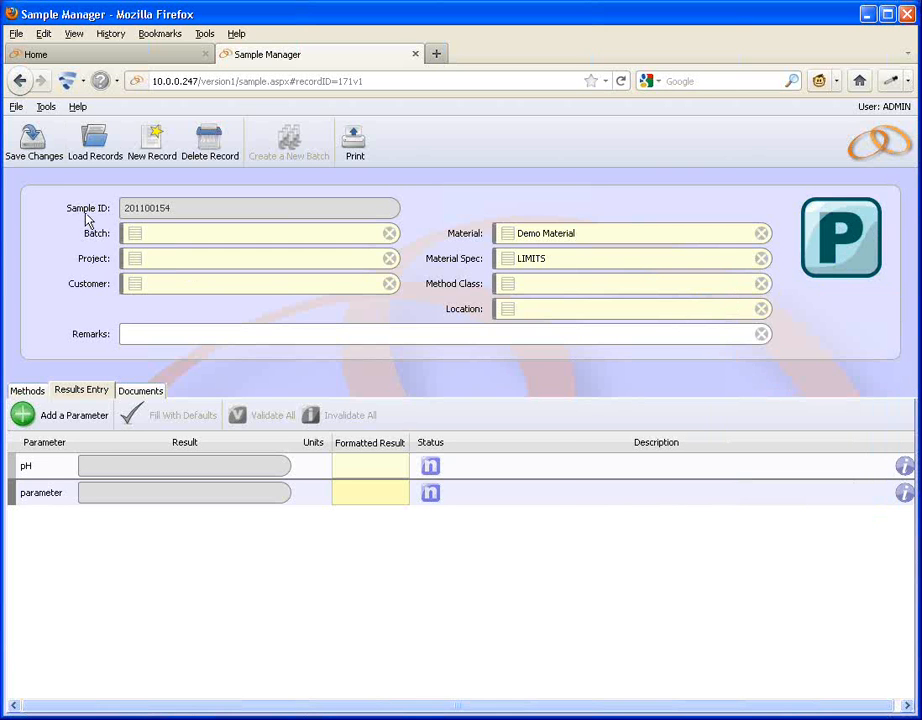
pyautogui.click(35, 145)
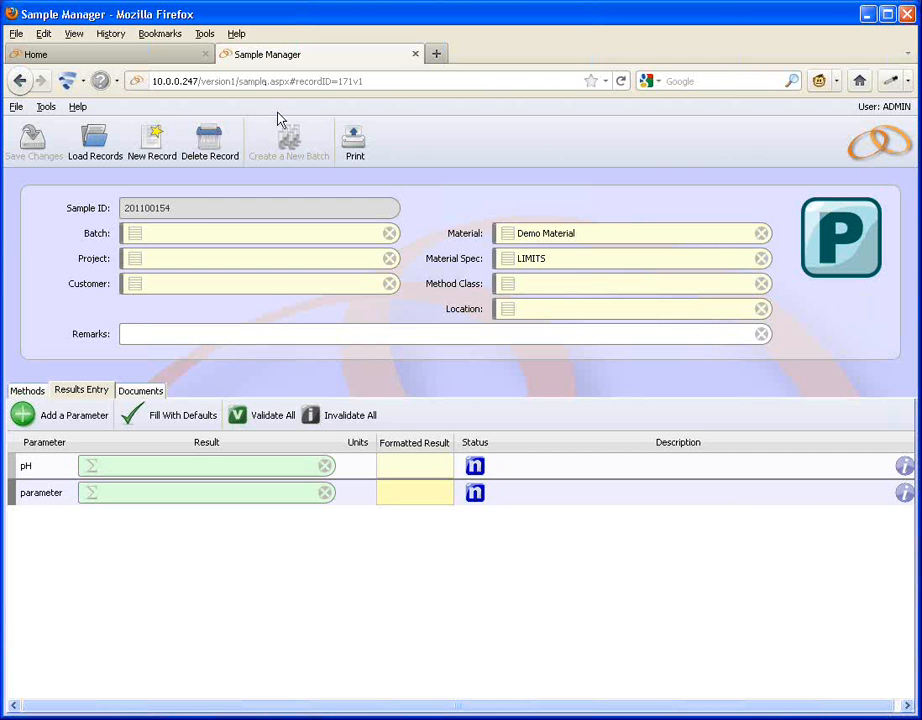
# Inspect the Sample Manager application's AutoReceiveSample setting in Application Manager, cancelling without changes.
pyautogui.click(99, 56)
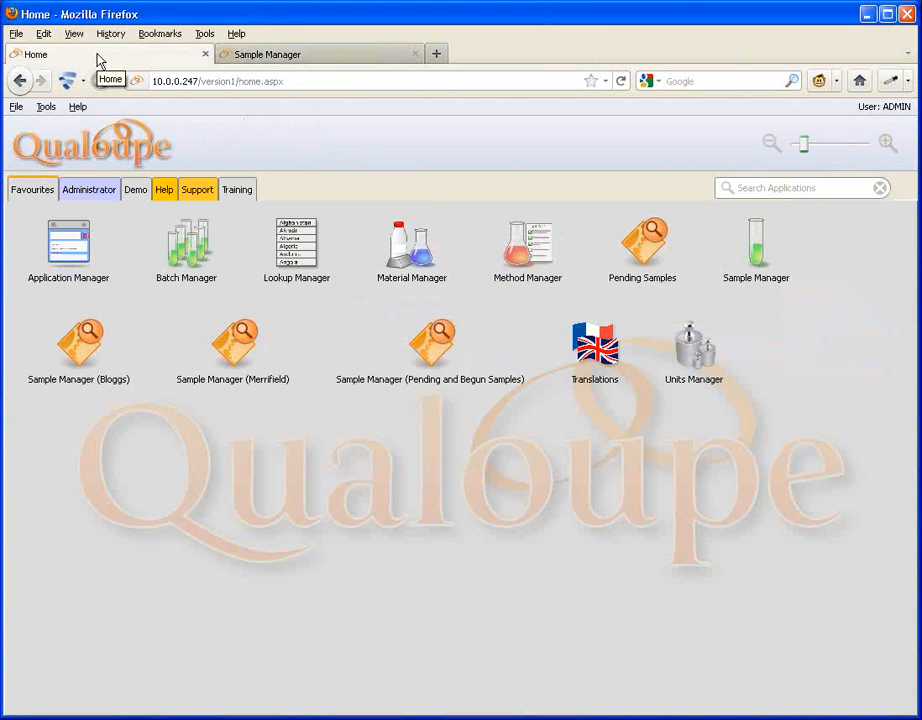
pyautogui.click(72, 248)
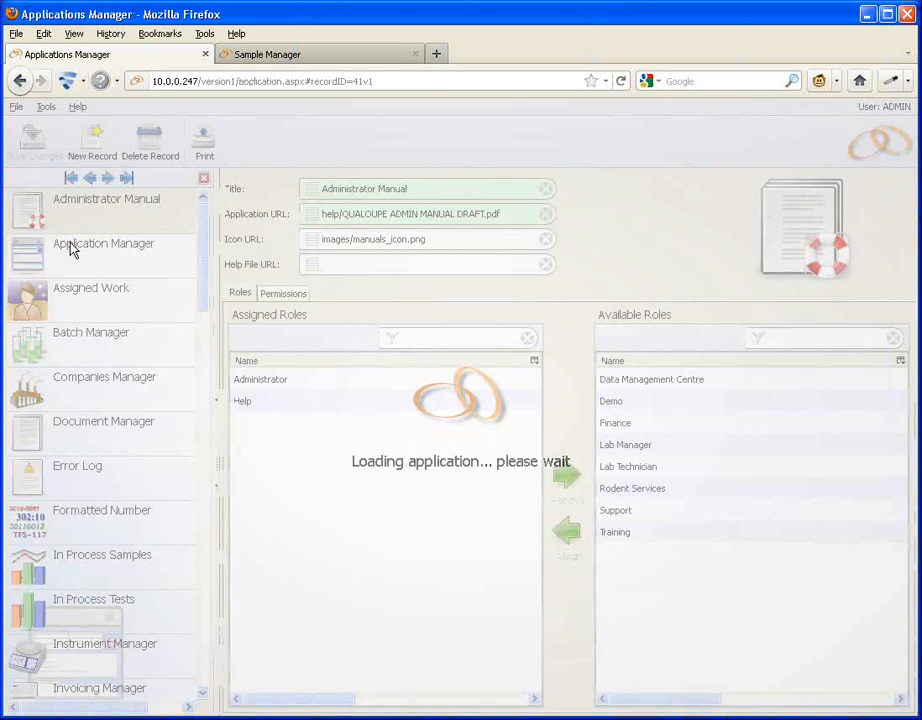
pyautogui.scroll(-15, 180, 480)
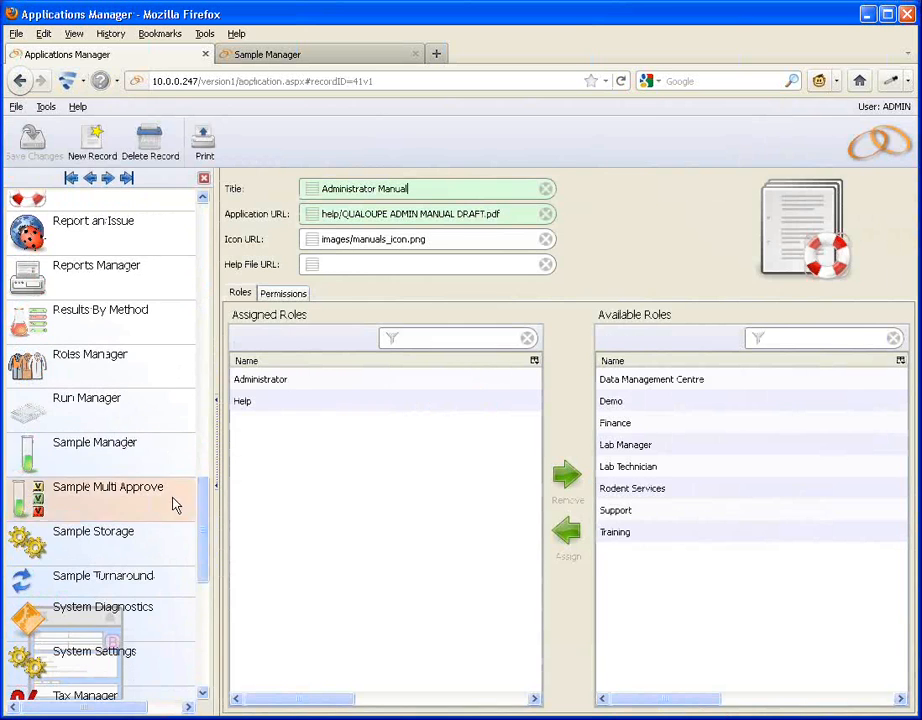
pyautogui.click(155, 470)
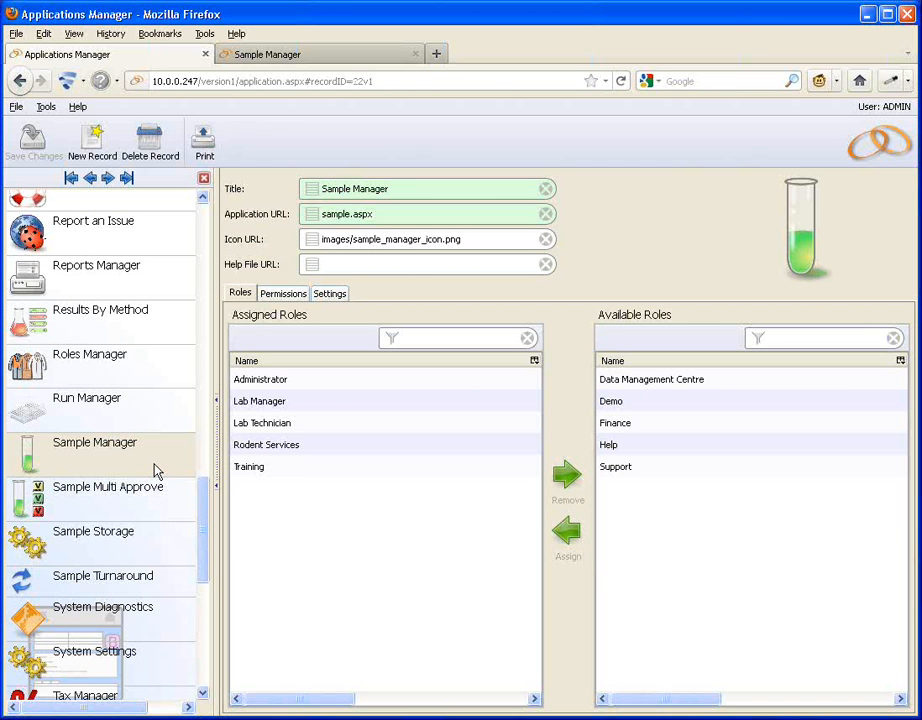
pyautogui.click(343, 300)
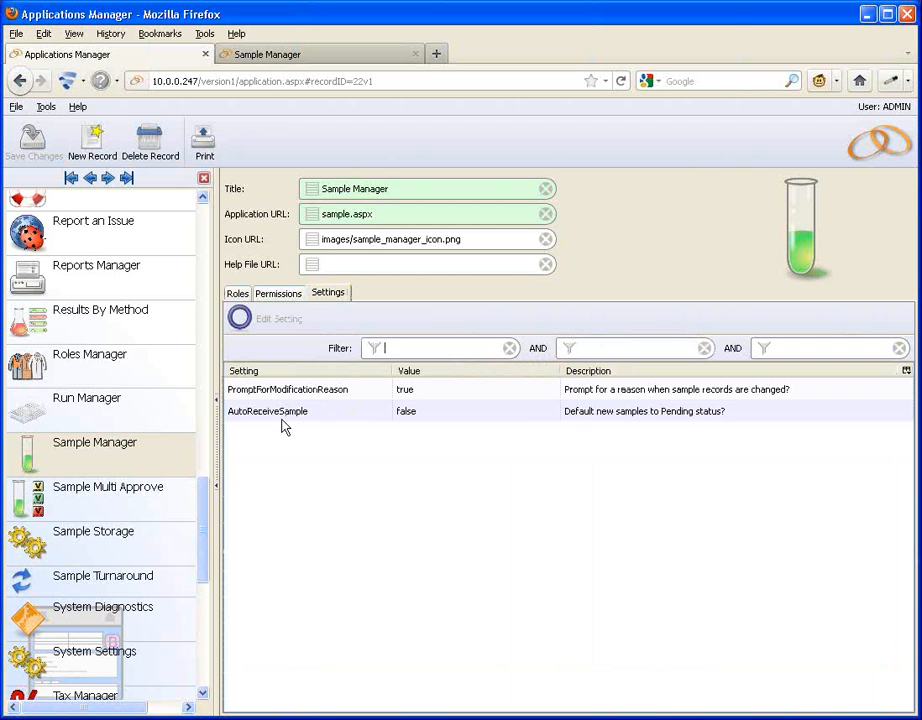
pyautogui.doubleClick(443, 422)
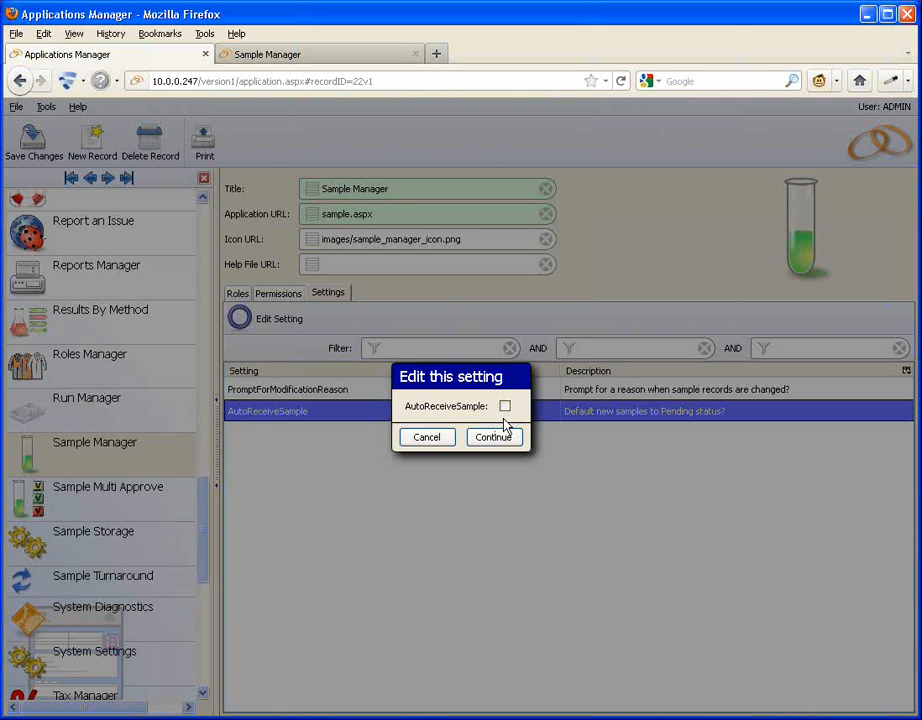
pyautogui.click(420, 440)
# Enter a pH result of 7.2 for the sample and save the record.
pyautogui.click(302, 58)
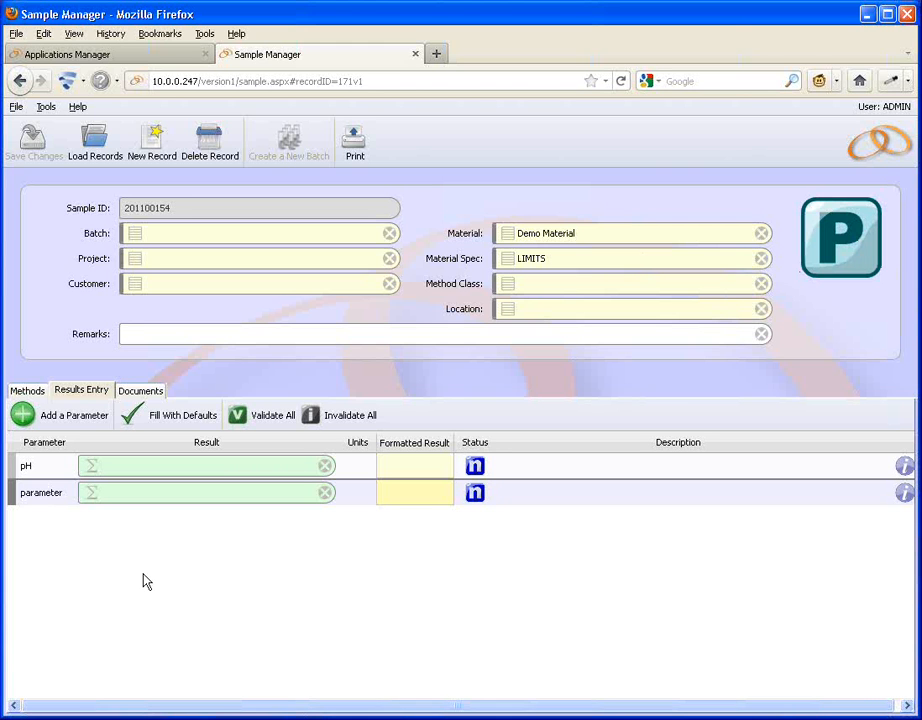
pyautogui.write('7.2')
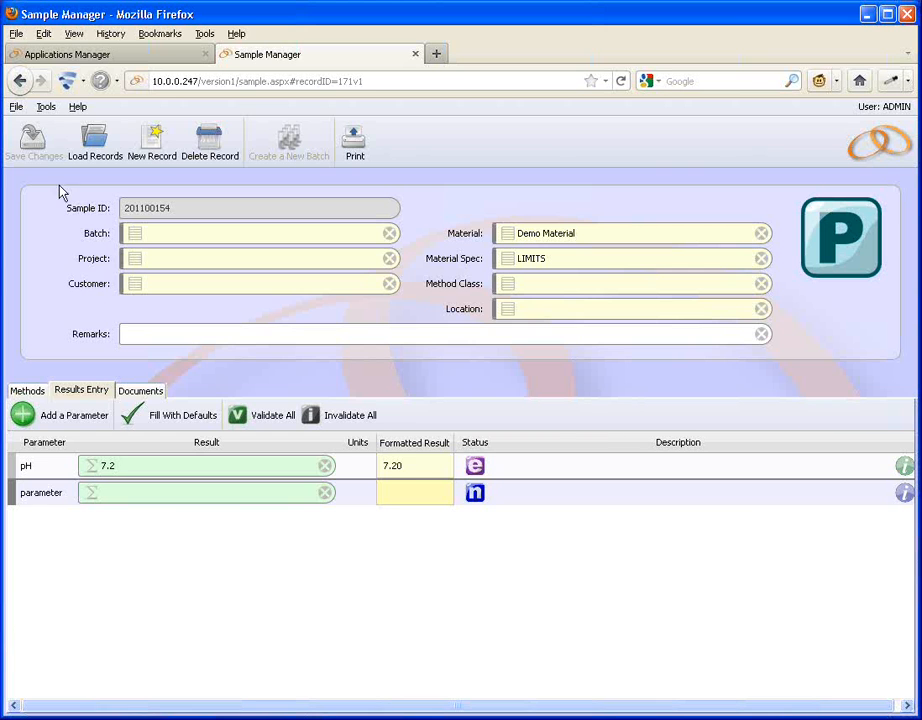
pyautogui.click(35, 157)
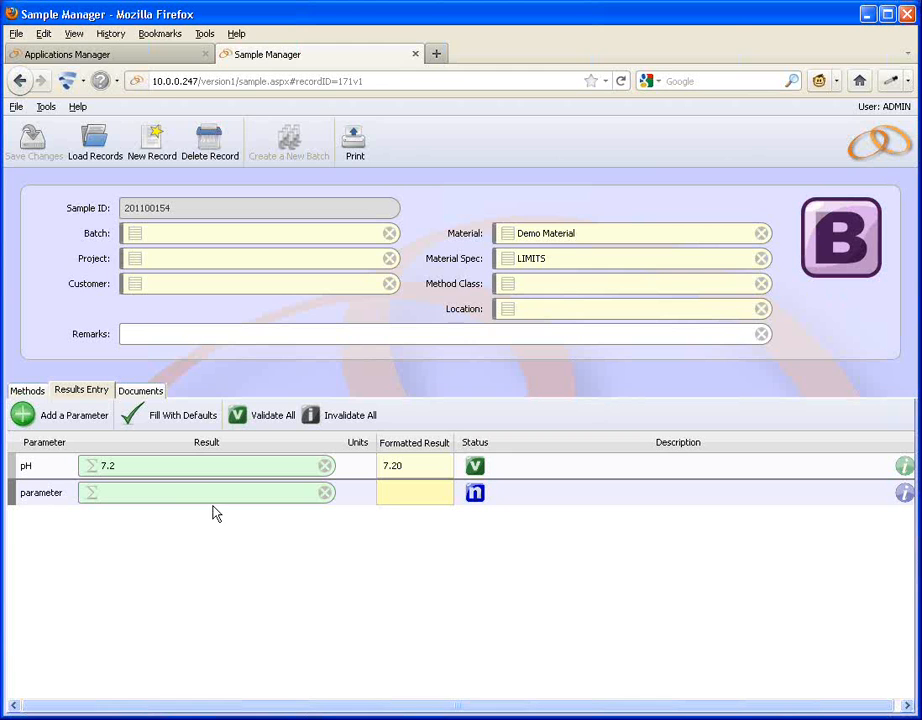
# Enter 50 as the second parameter's result and save the record.
pyautogui.click(159, 495)
pyautogui.write('.')
pyautogui.write('50')
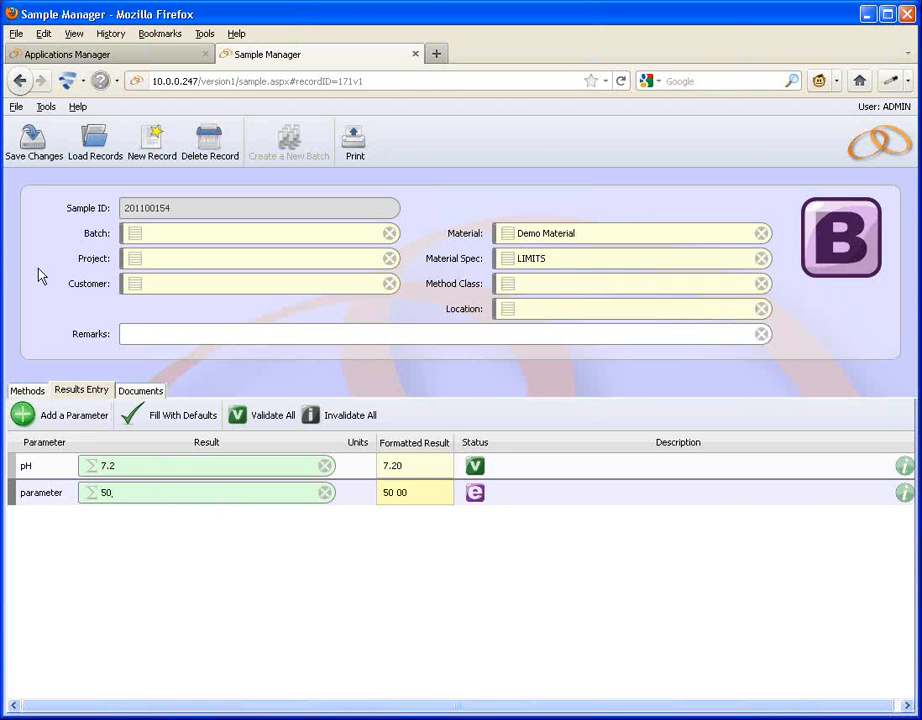
pyautogui.click(34, 152)
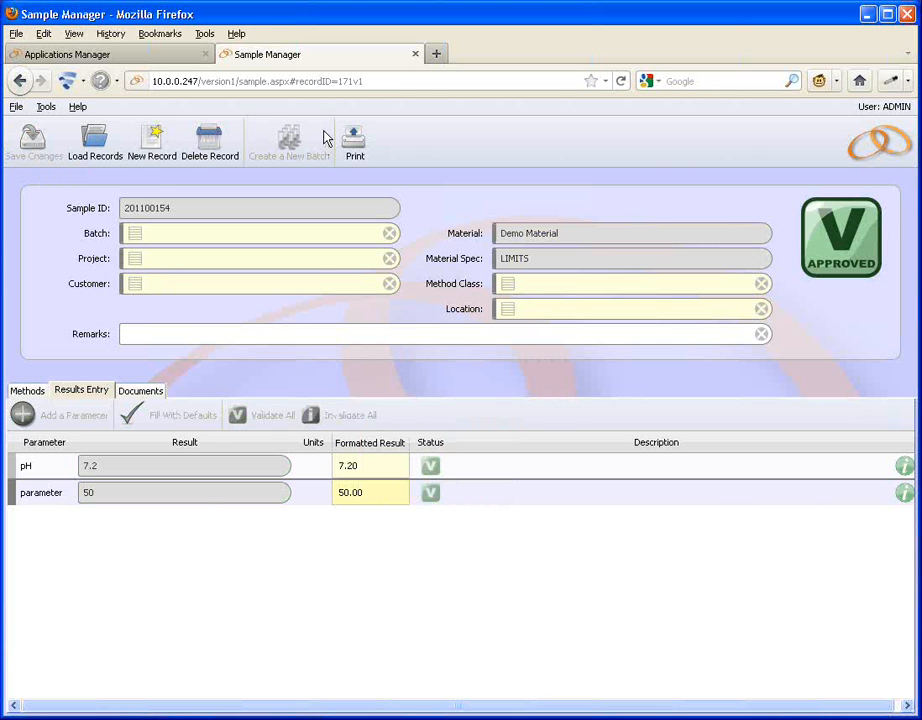
# Open Roles Manager and set the Administrator role's AutoValidate setting to false.
pyautogui.click(180, 56)
pyautogui.click(883, 146)
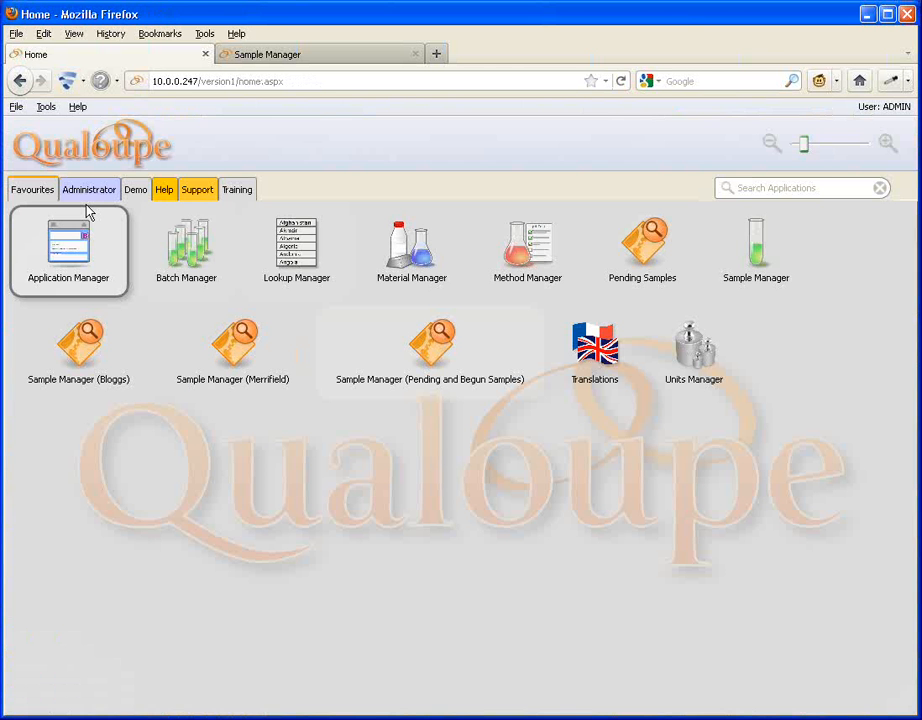
pyautogui.click(88, 192)
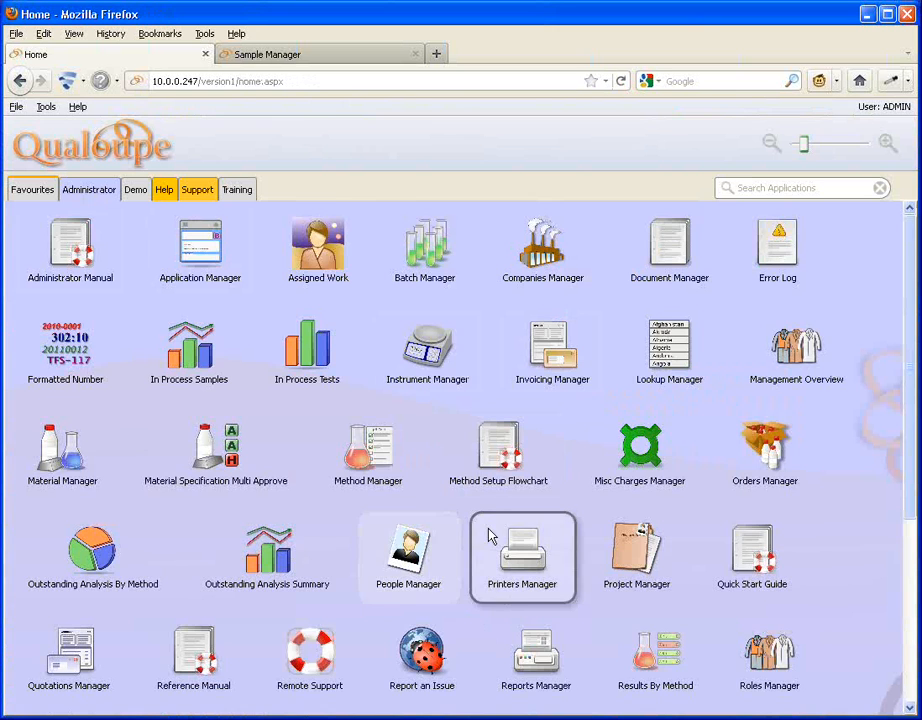
pyautogui.scroll(-1, 490, 535)
pyautogui.click(772, 618)
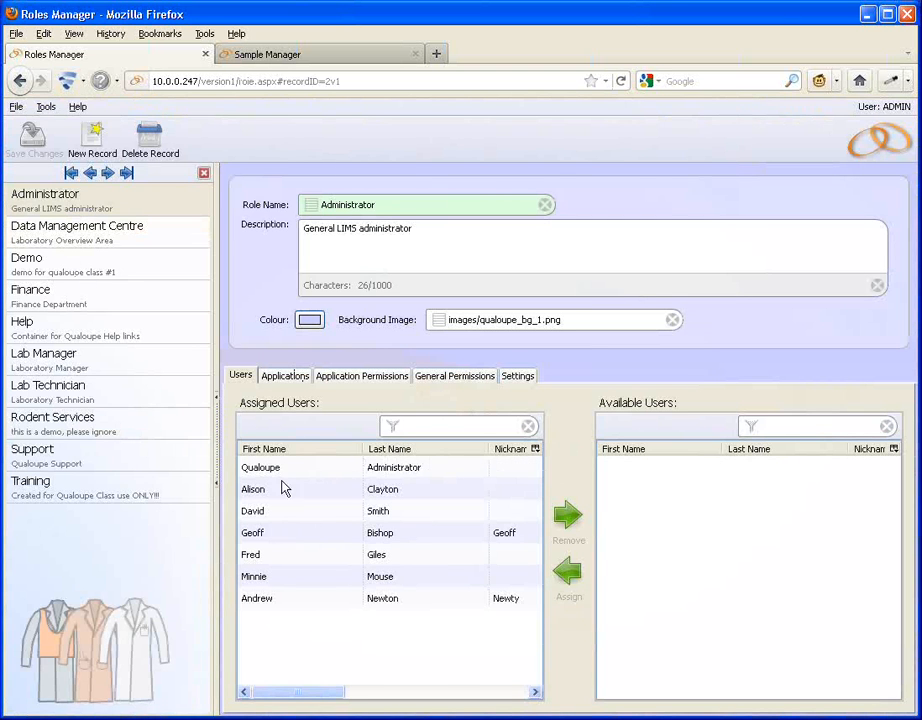
pyautogui.click(517, 379)
pyautogui.click(441, 452)
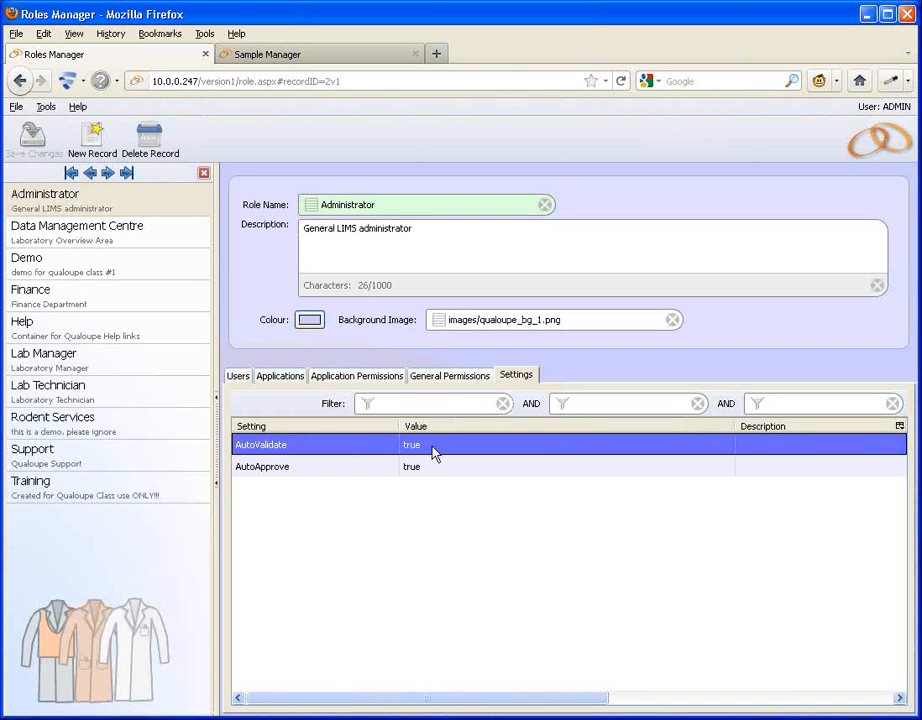
pyautogui.doubleClick(432, 452)
pyautogui.click(475, 408)
pyautogui.click(490, 440)
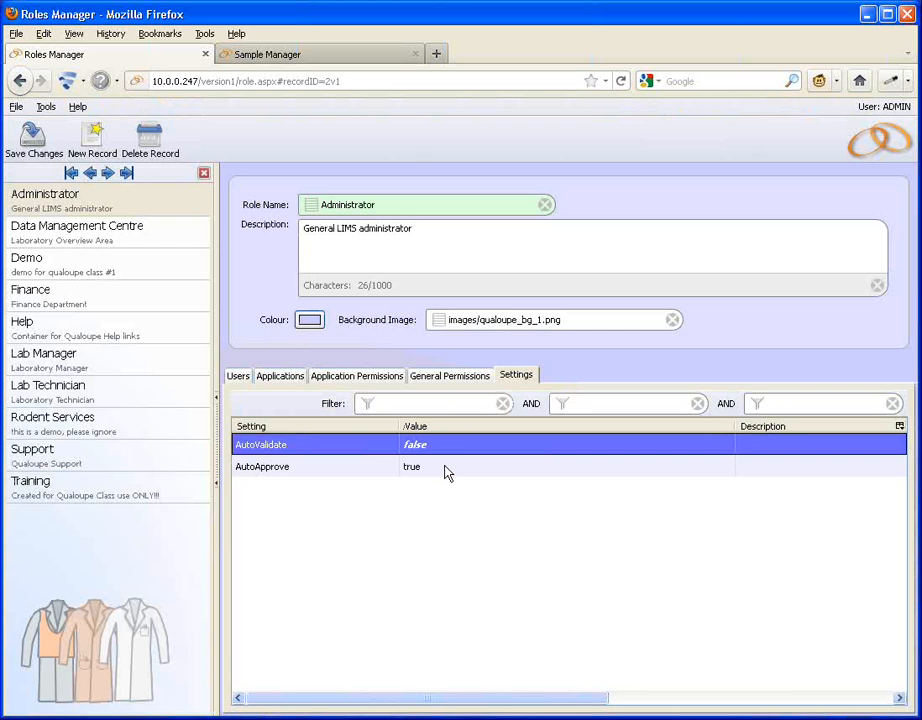
# Set the Administrator role's AutoApprove setting to false and save the role.
pyautogui.doubleClick(447, 471)
pyautogui.click(479, 406)
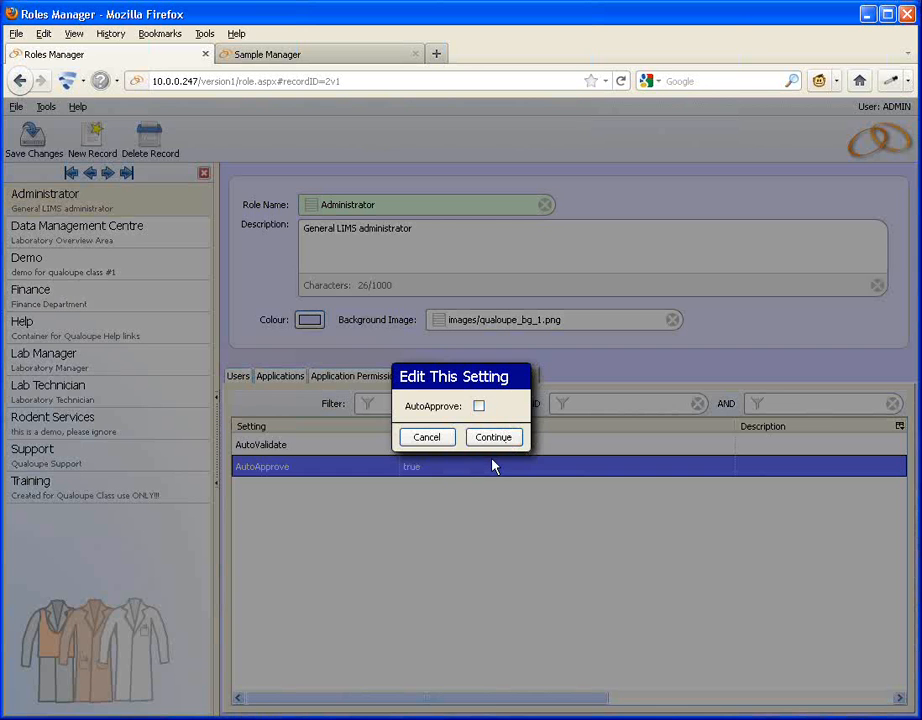
pyautogui.click(494, 438)
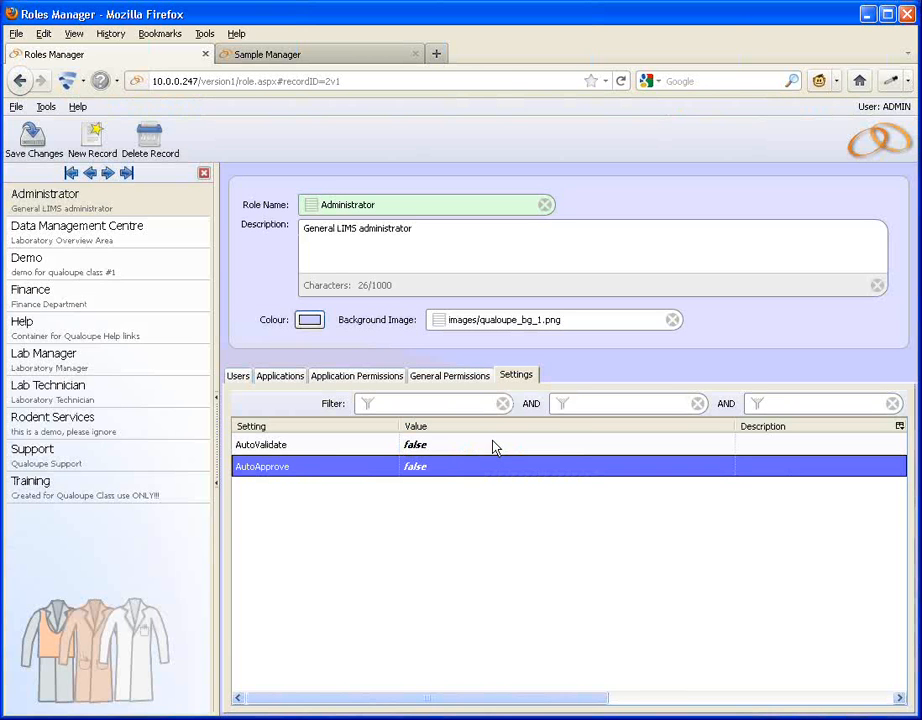
pyautogui.click(14, 148)
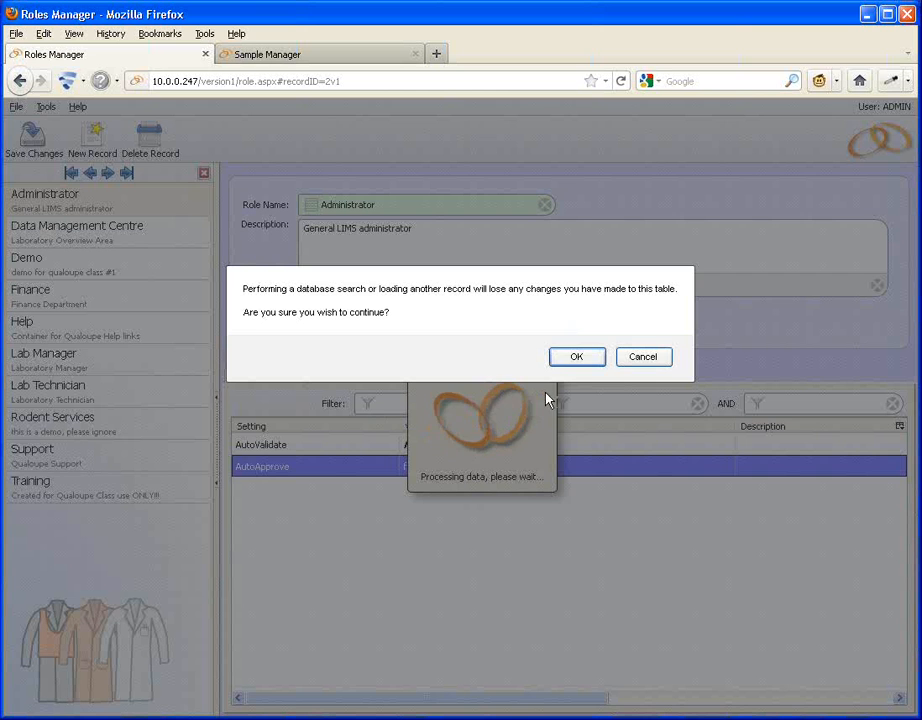
pyautogui.click(577, 357)
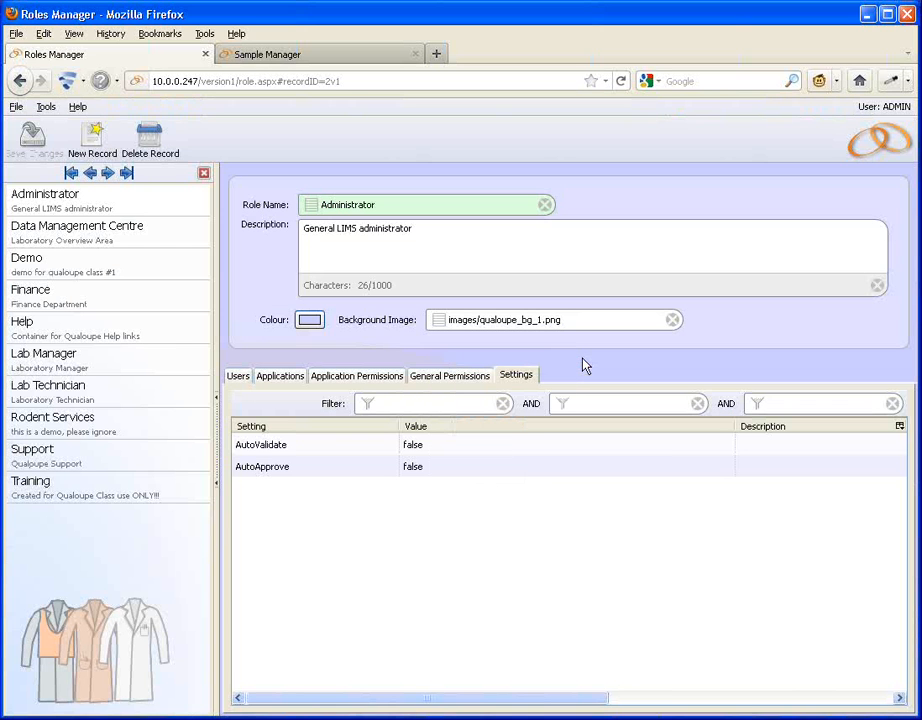
# Create another new sample record with material Demo Material and save it.
pyautogui.click(256, 55)
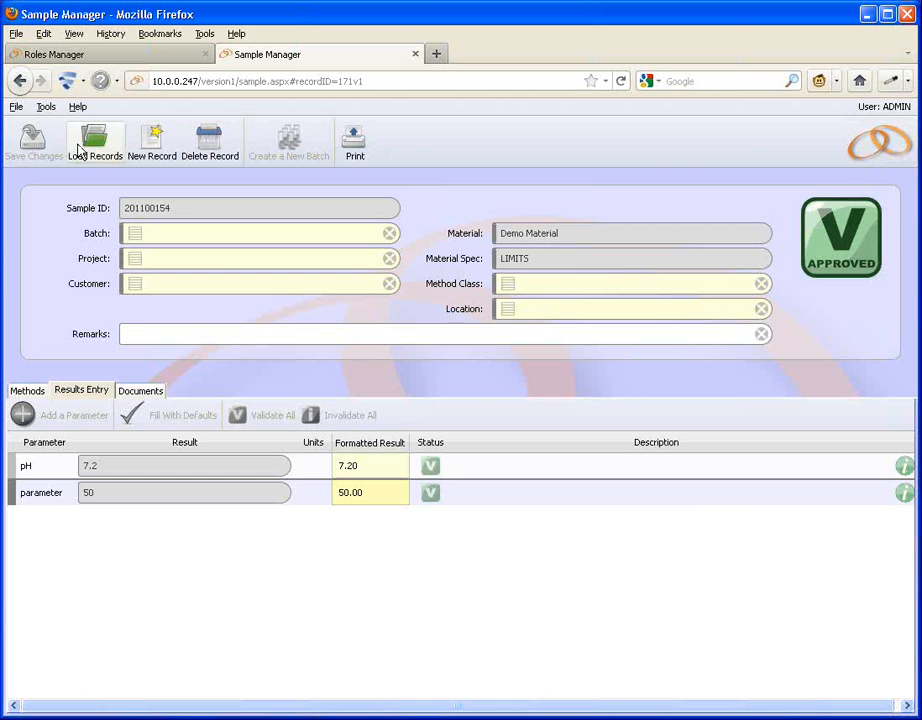
pyautogui.click(133, 146)
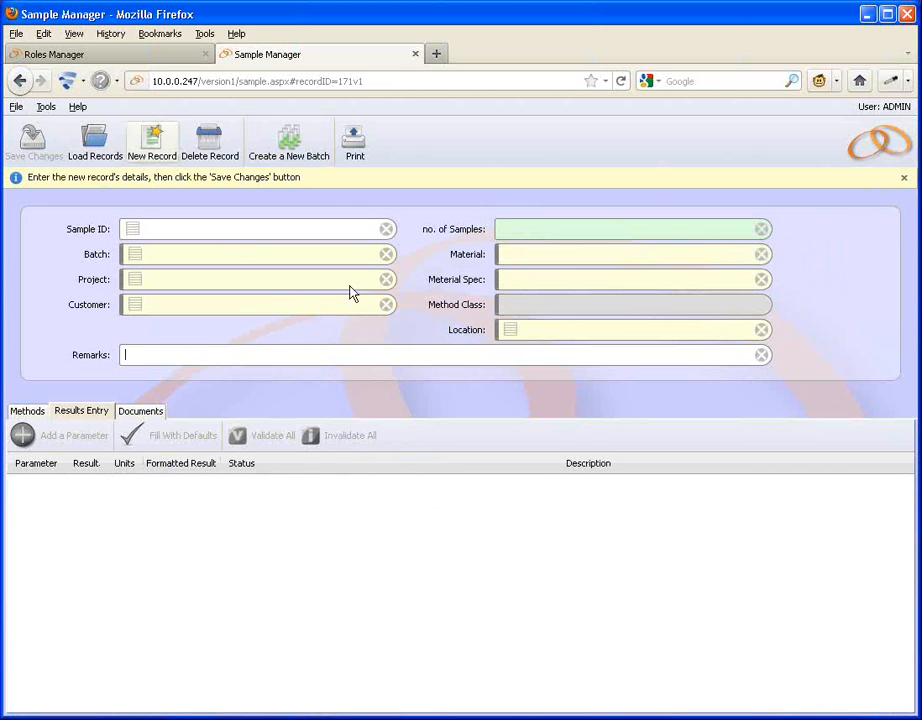
pyautogui.click(507, 259)
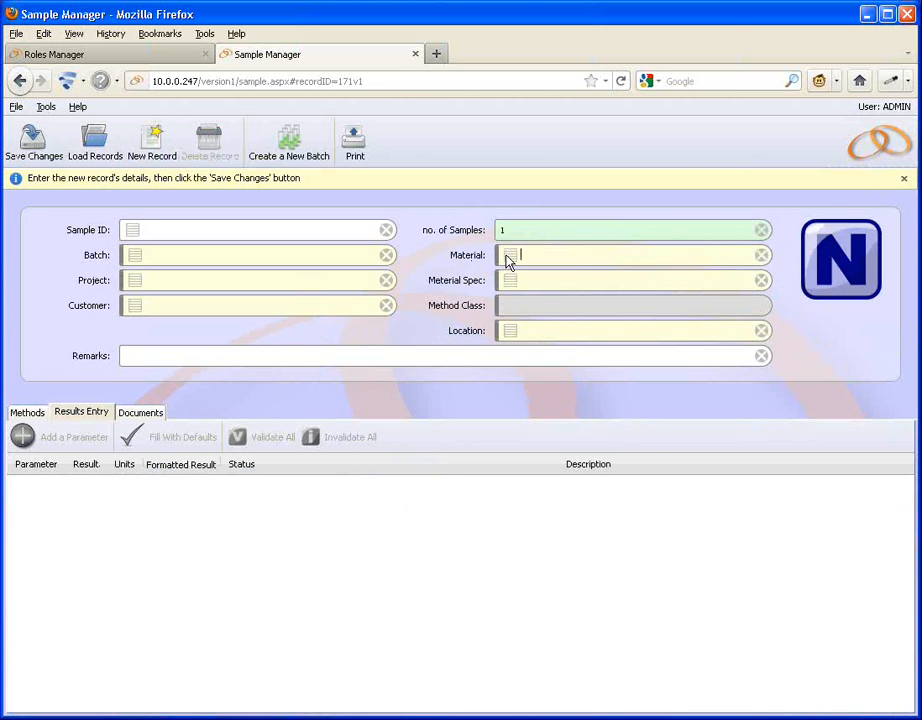
pyautogui.click(507, 259)
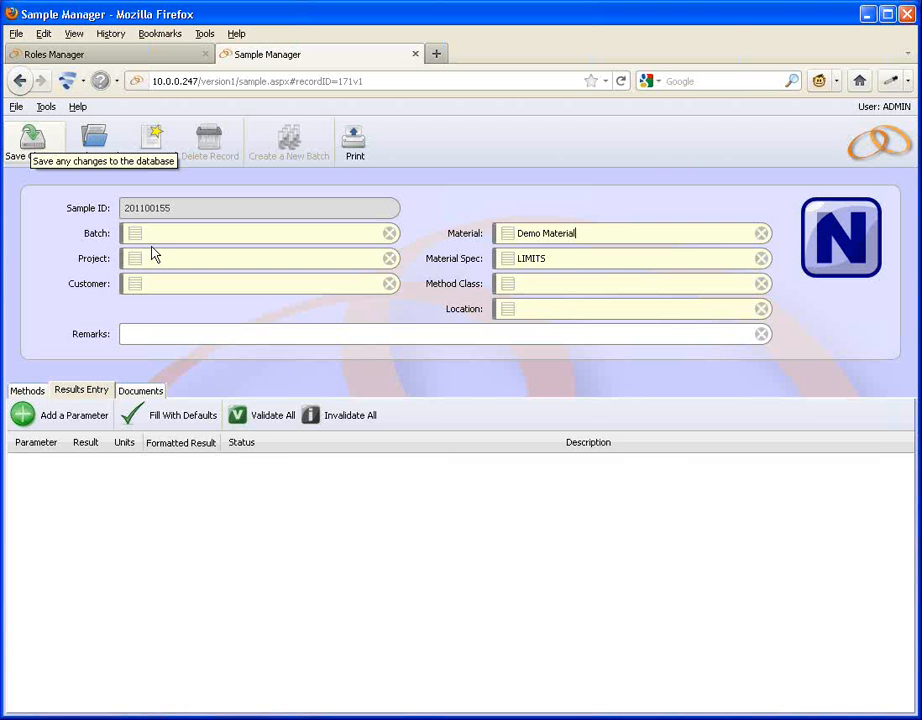
# Change the new sample's status to Pending and save the record.
pyautogui.click(838, 257)
pyautogui.click(745, 360)
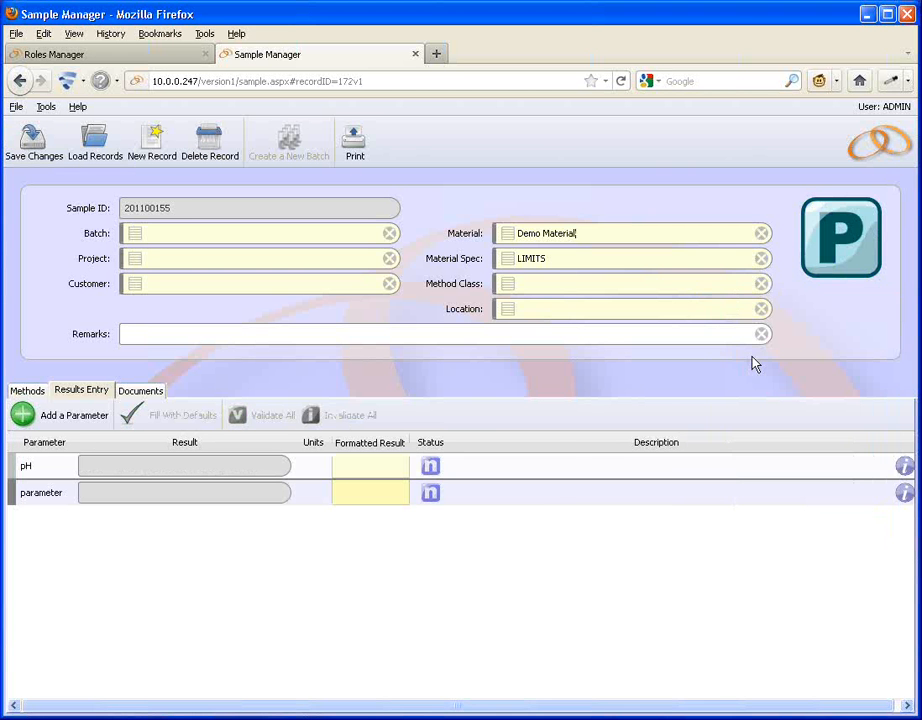
pyautogui.click(16, 135)
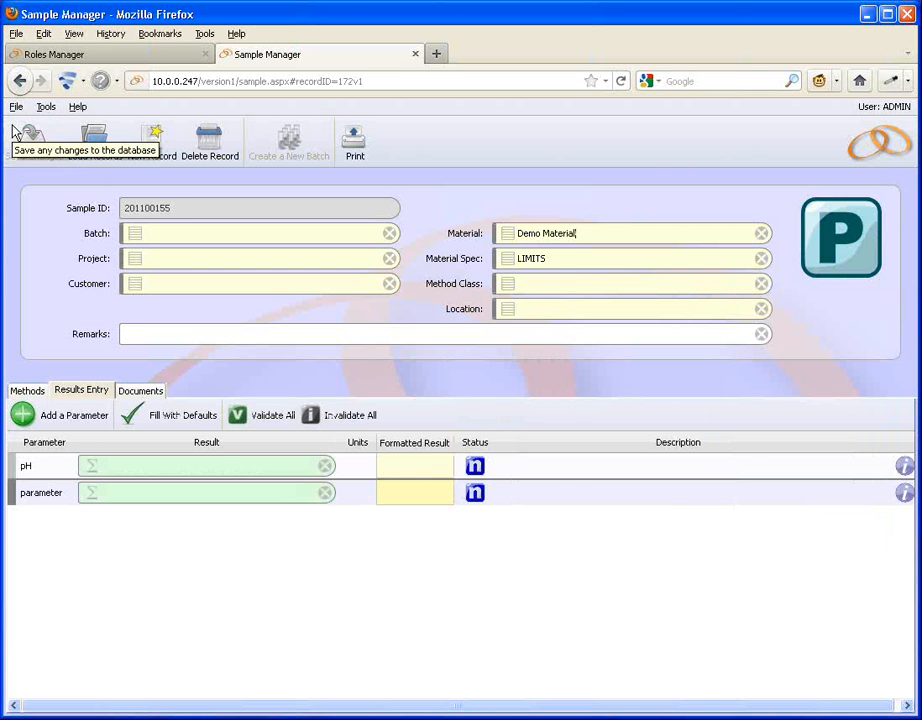
# Enter result 7 for pH and 50 for parameter, then save the sample.
pyautogui.click(140, 465)
pyautogui.write('7')
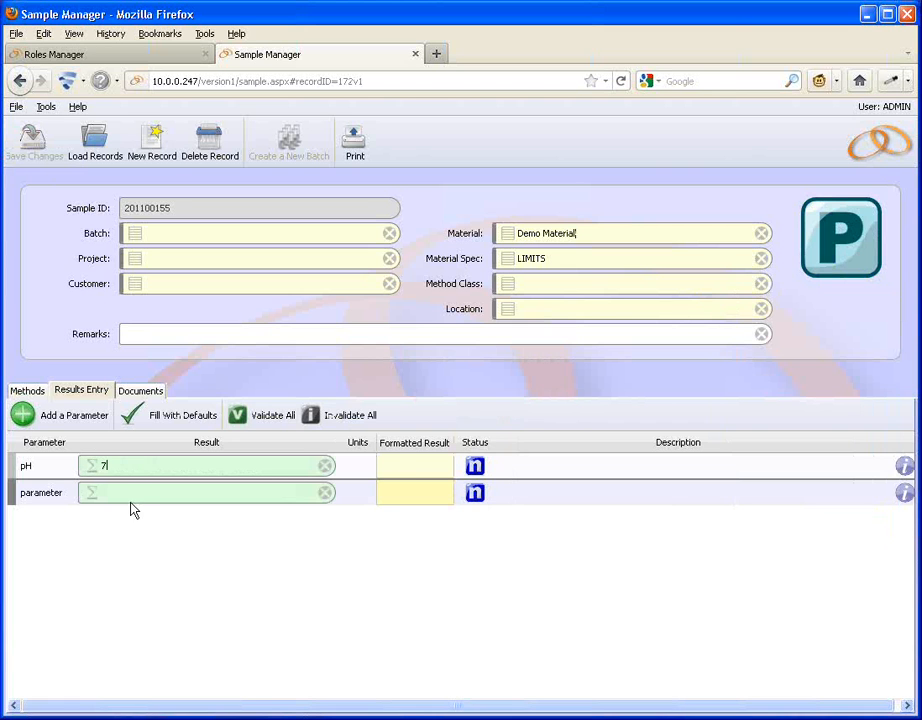
pyautogui.click(128, 490)
pyautogui.write('50')
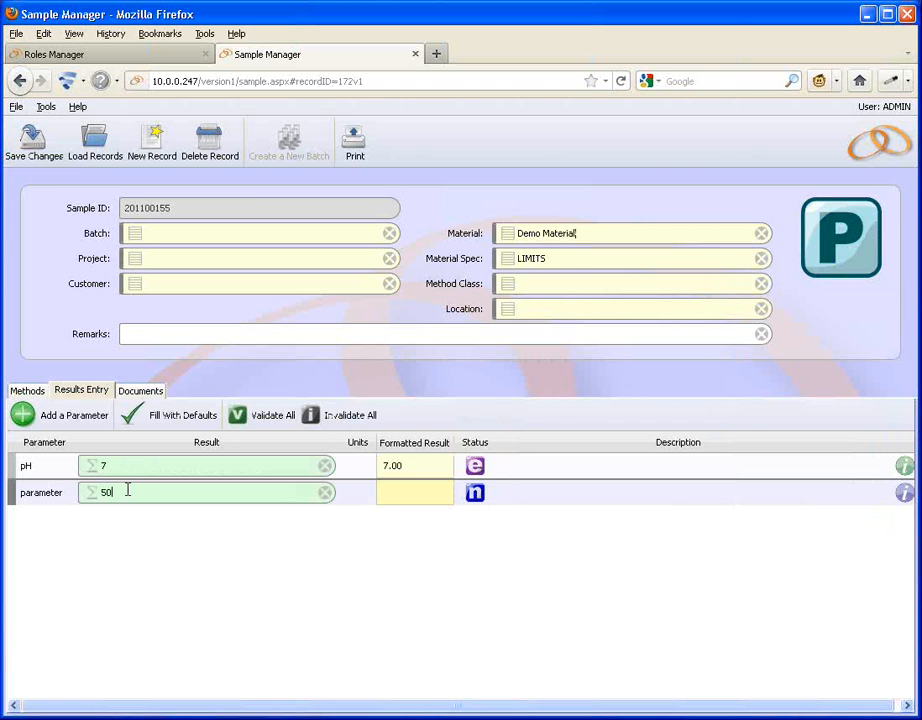
pyautogui.click(30, 154)
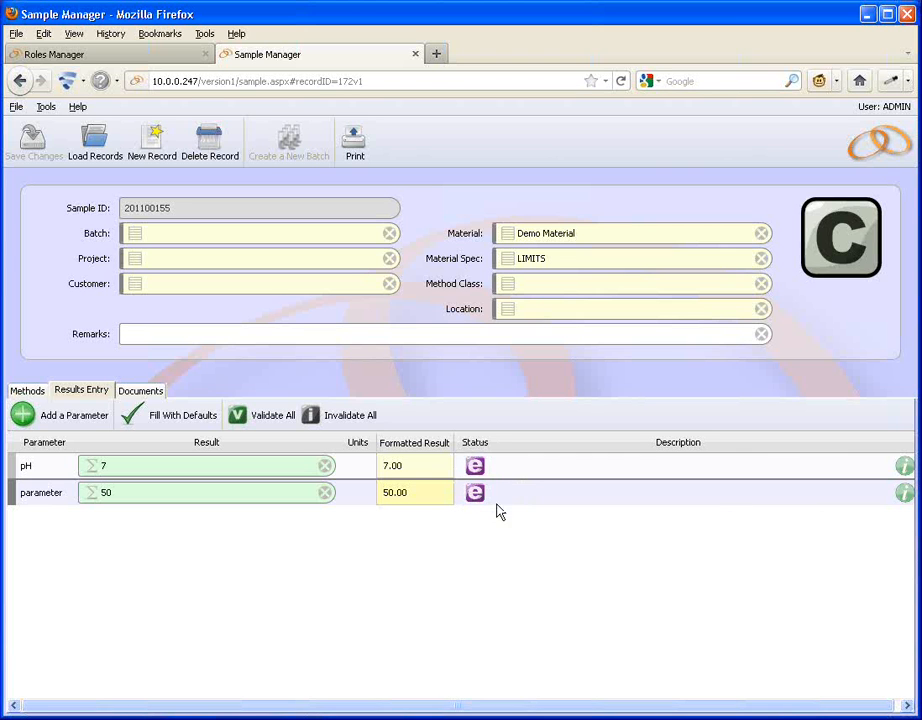
# Change the pH result to 7.2, give the modification reason "demo modification", and save the sample.
pyautogui.moveTo(496, 506)
pyautogui.click(136, 470)
pyautogui.write('.2')
pyautogui.click(93, 303)
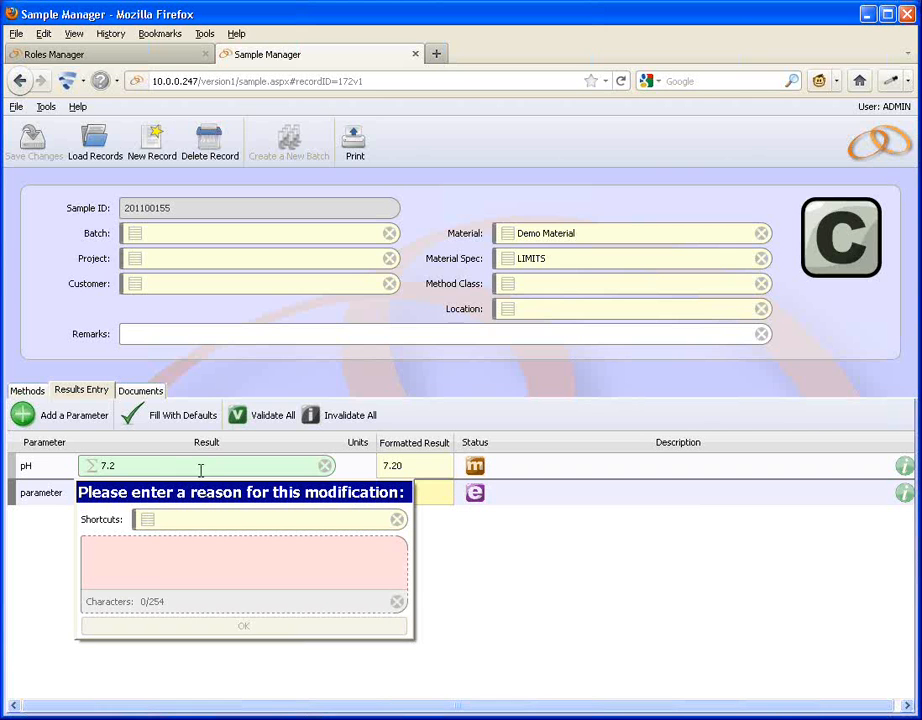
pyautogui.write('demo')
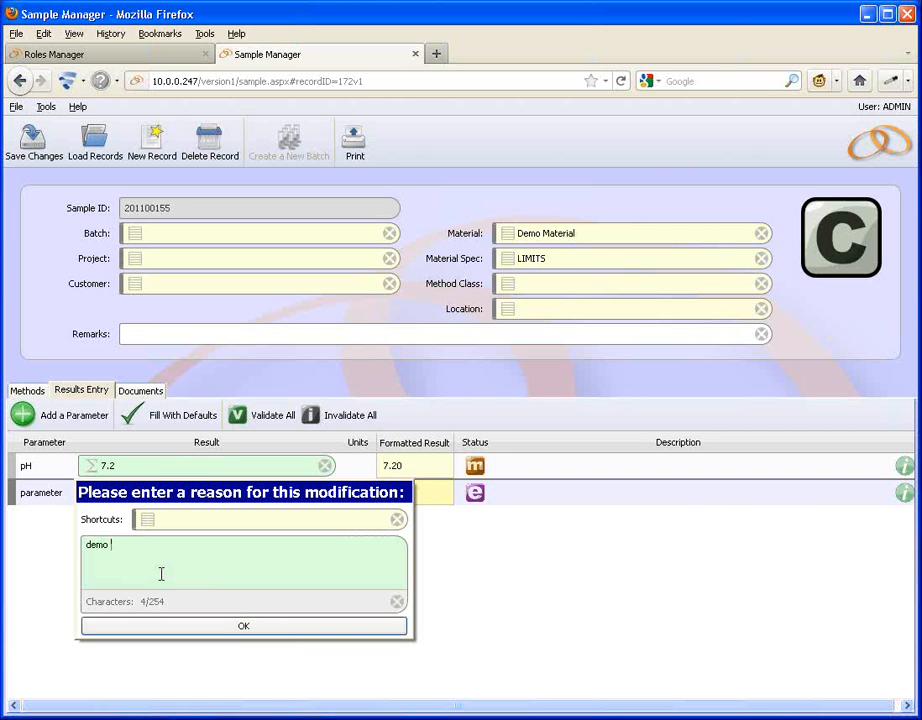
pyautogui.write(' modifca')
pyautogui.press('BackSpace')
pyautogui.press('BackSpace')
pyautogui.press('BackSpace')
pyautogui.write('ication')
pyautogui.click(226, 630)
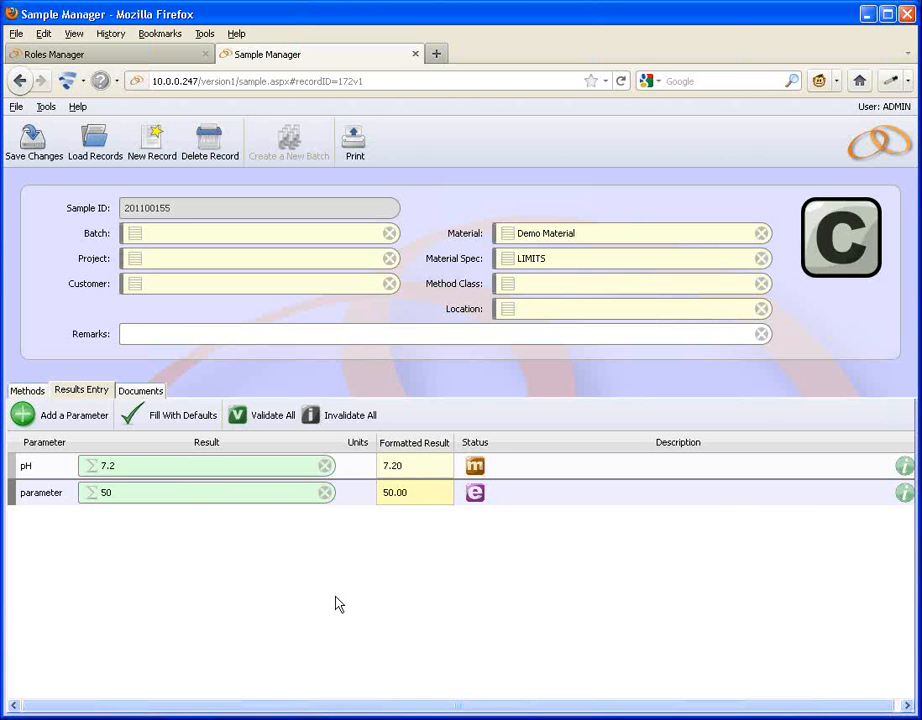
pyautogui.click(33, 140)
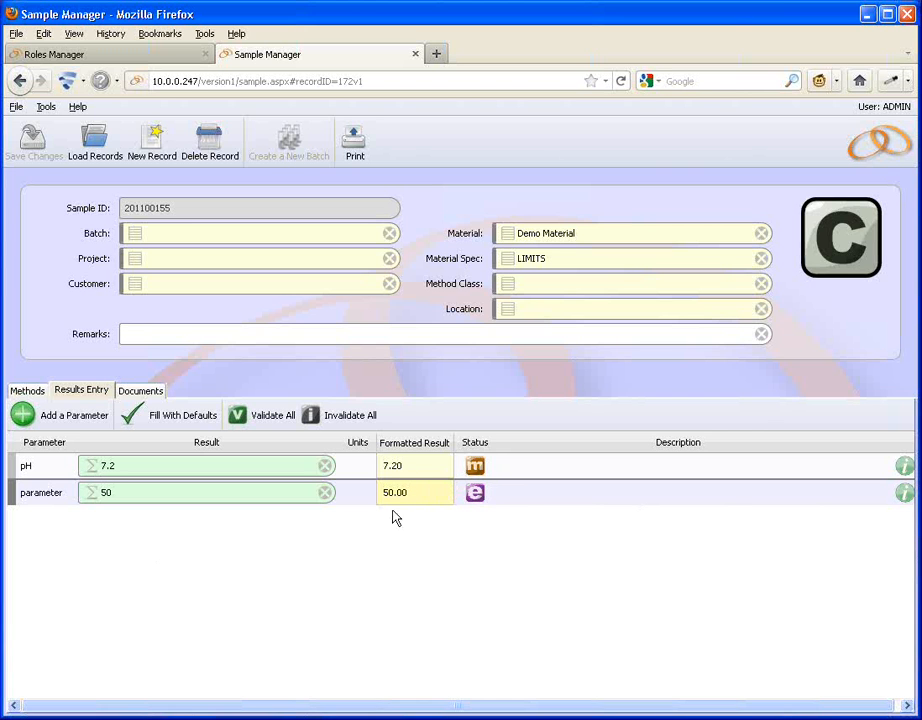
# Set the status of both the pH and parameter results to Validated.
pyautogui.click(475, 468)
pyautogui.click(356, 285)
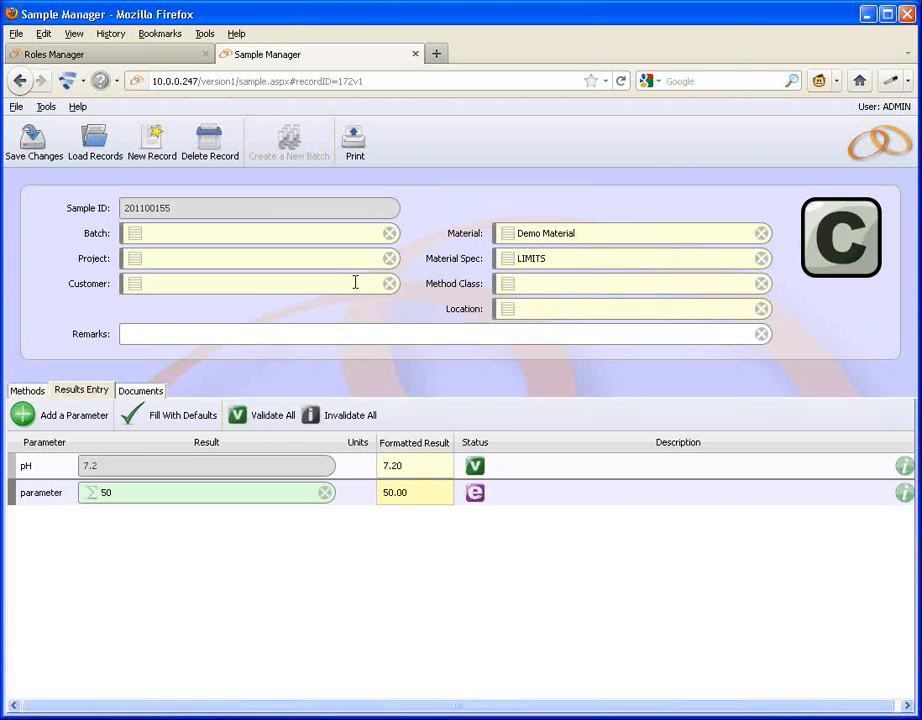
pyautogui.click(475, 494)
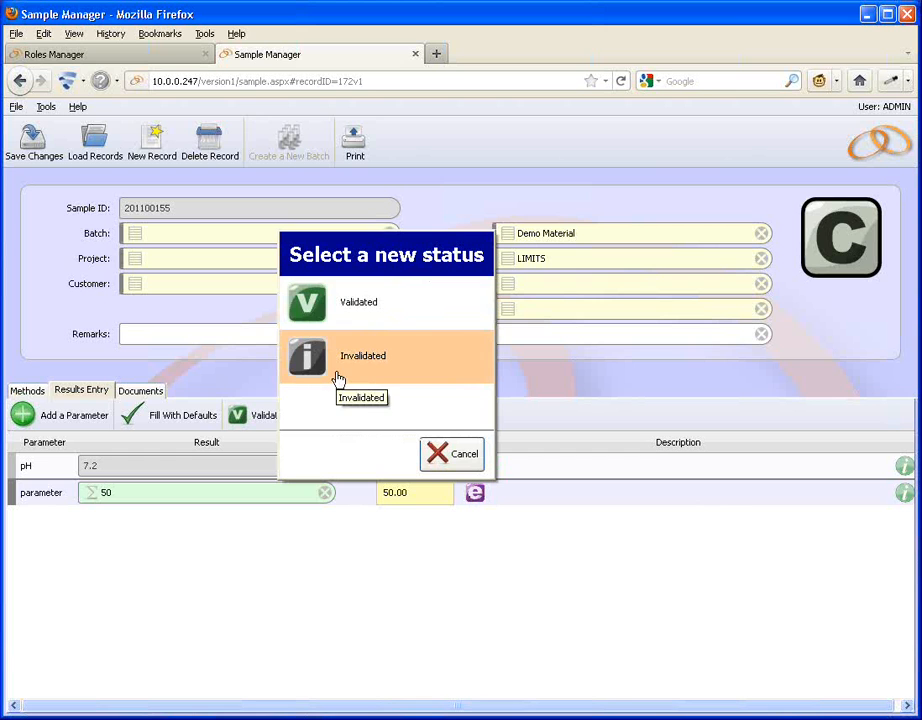
pyautogui.click(340, 318)
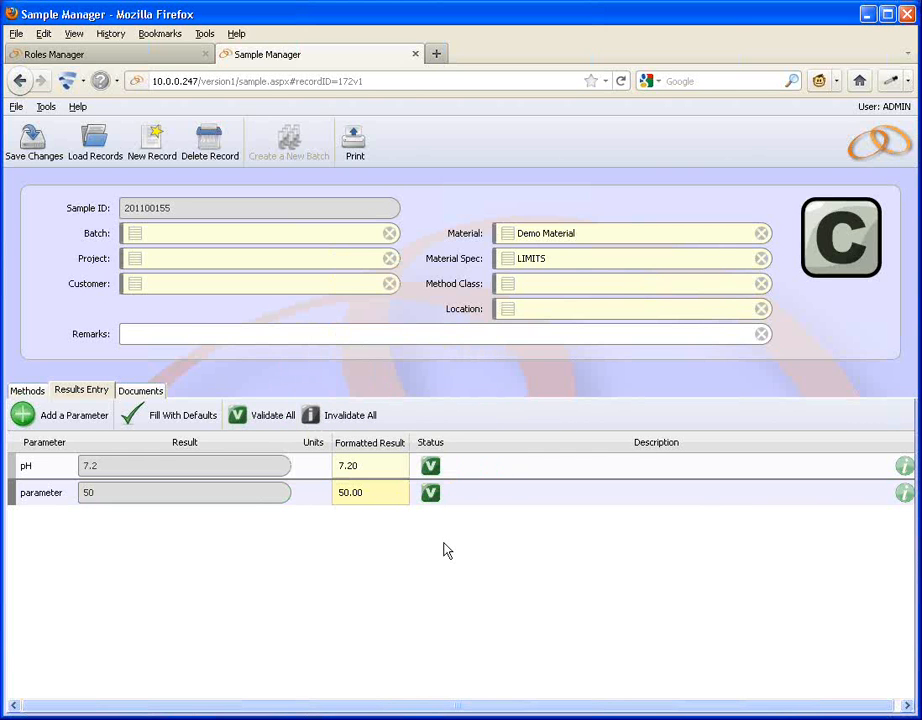
# Save the sample with the modification reason "results passed".
pyautogui.click(36, 148)
pyautogui.click(293, 390)
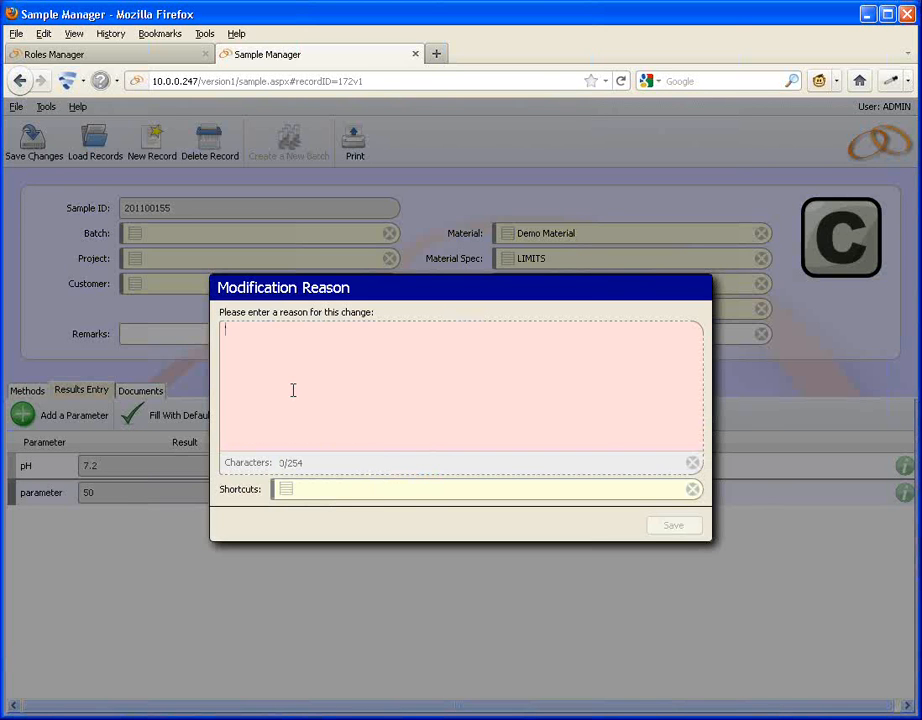
pyautogui.write('resu')
pyautogui.write('lts passed')
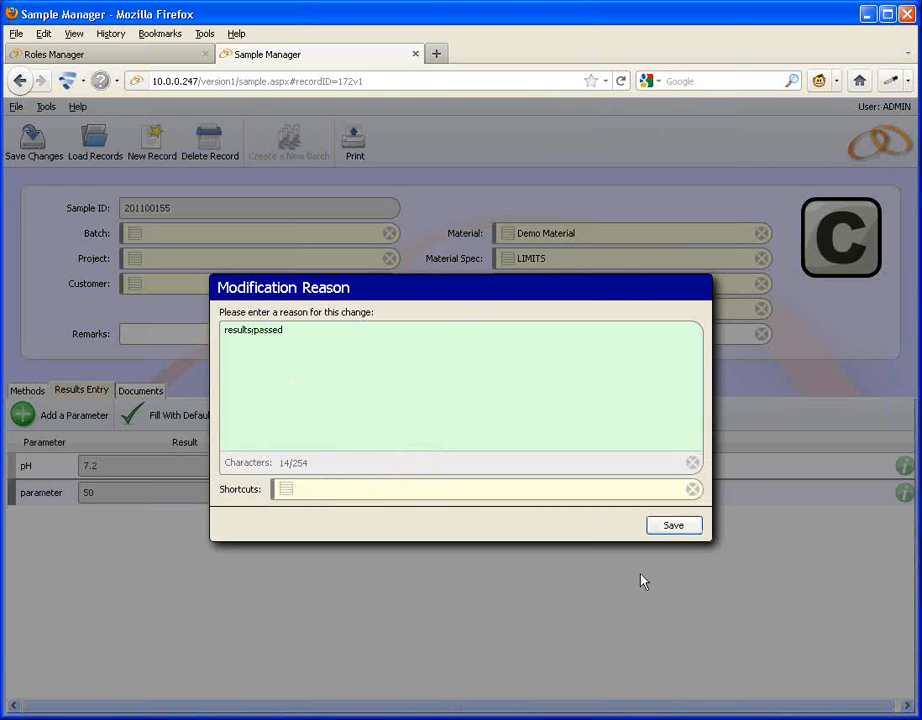
pyautogui.click(662, 533)
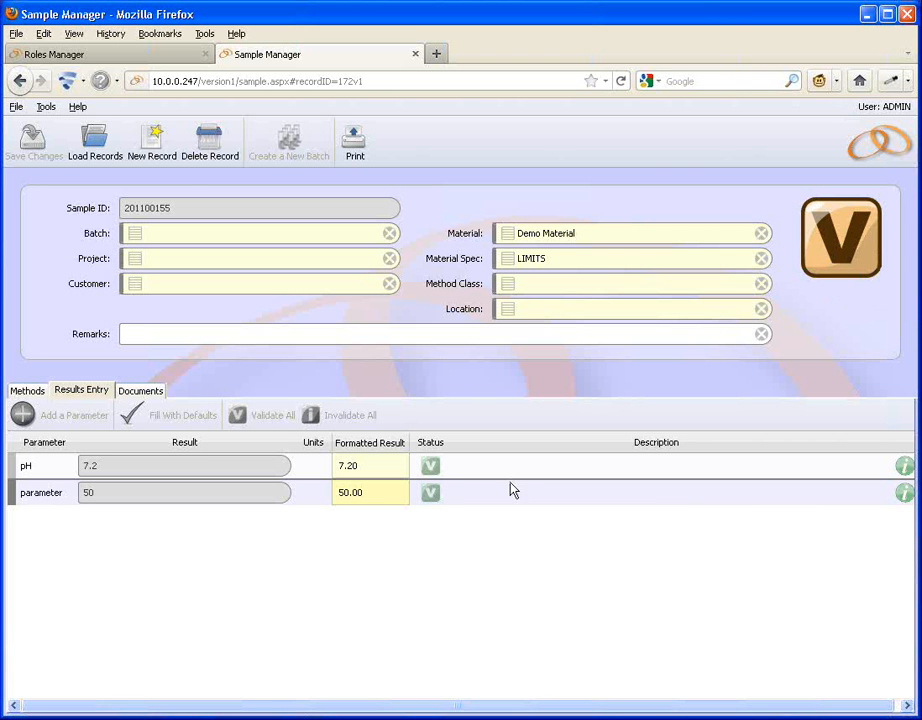
# Create a new sample record with material Demo Material and save it.
pyautogui.click(154, 155)
pyautogui.click(502, 262)
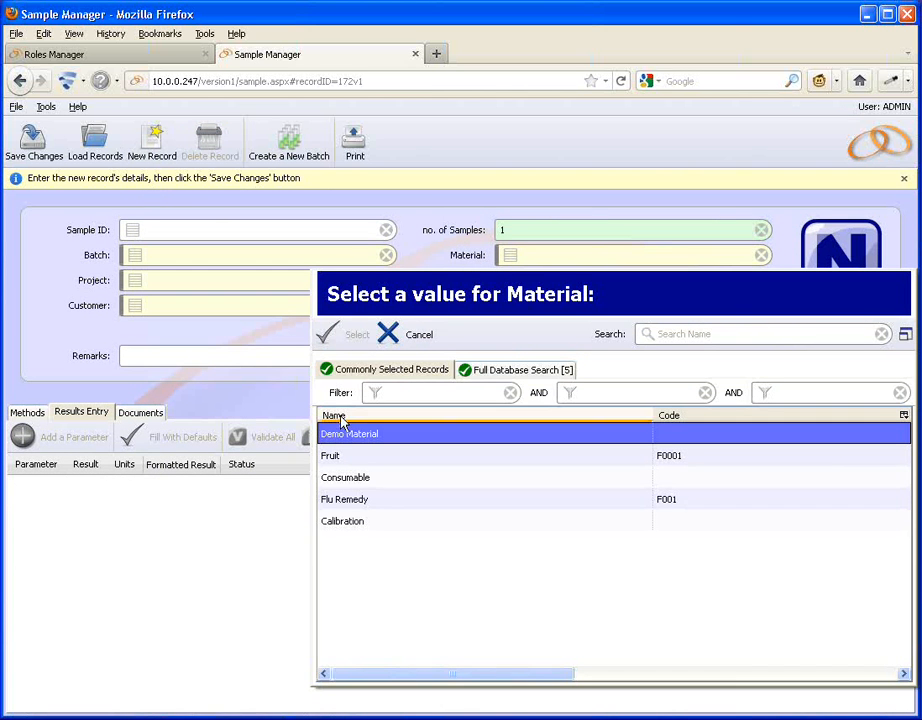
pyautogui.click(340, 434)
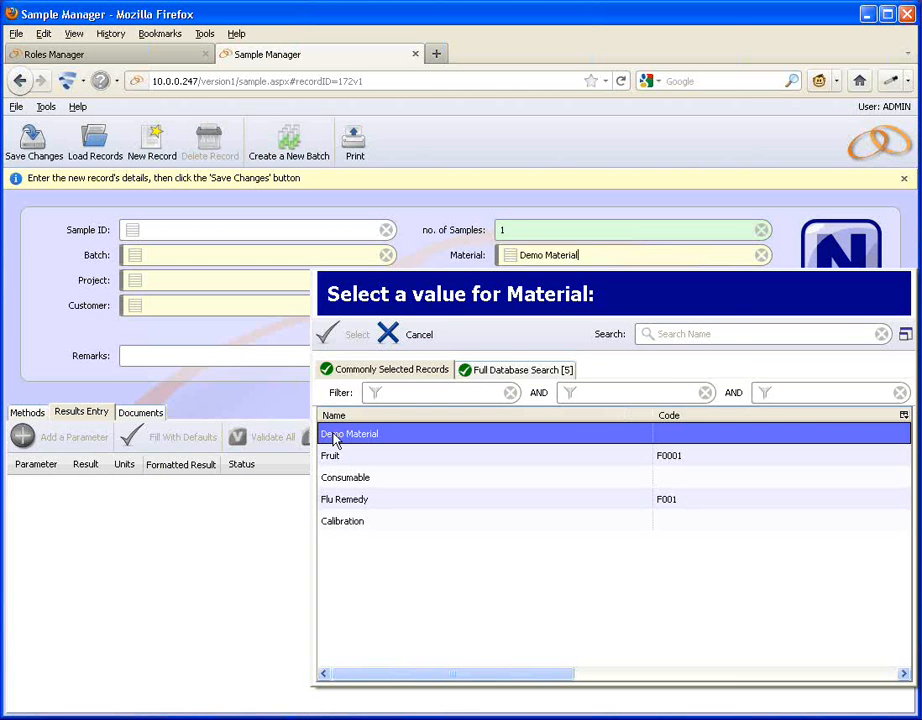
pyautogui.click(31, 143)
# Set this new sample's status to Pending and save the record.
pyautogui.click(836, 236)
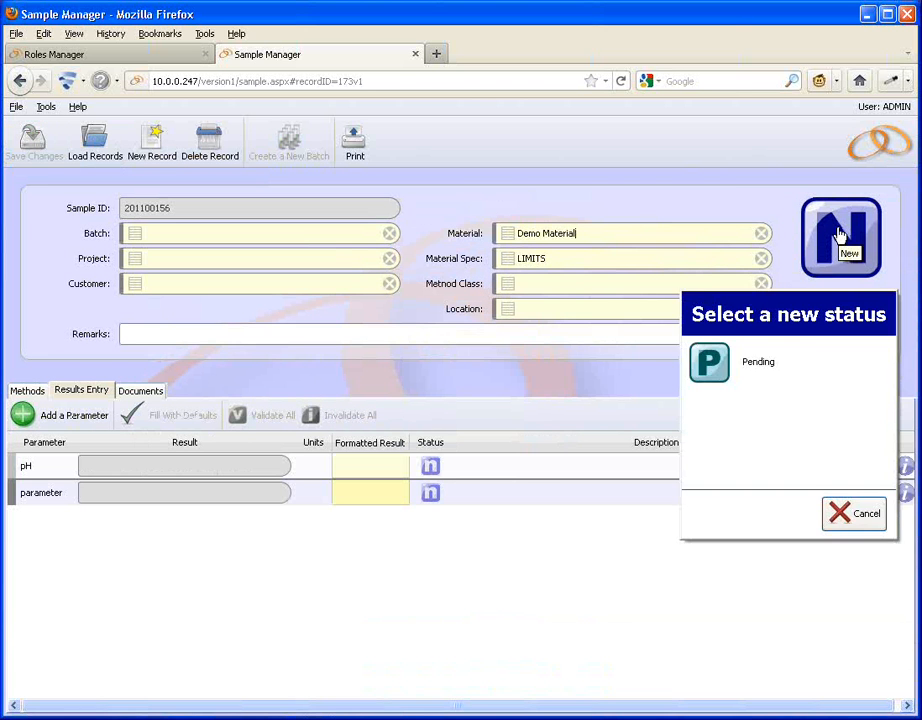
pyautogui.click(753, 362)
pyautogui.click(42, 145)
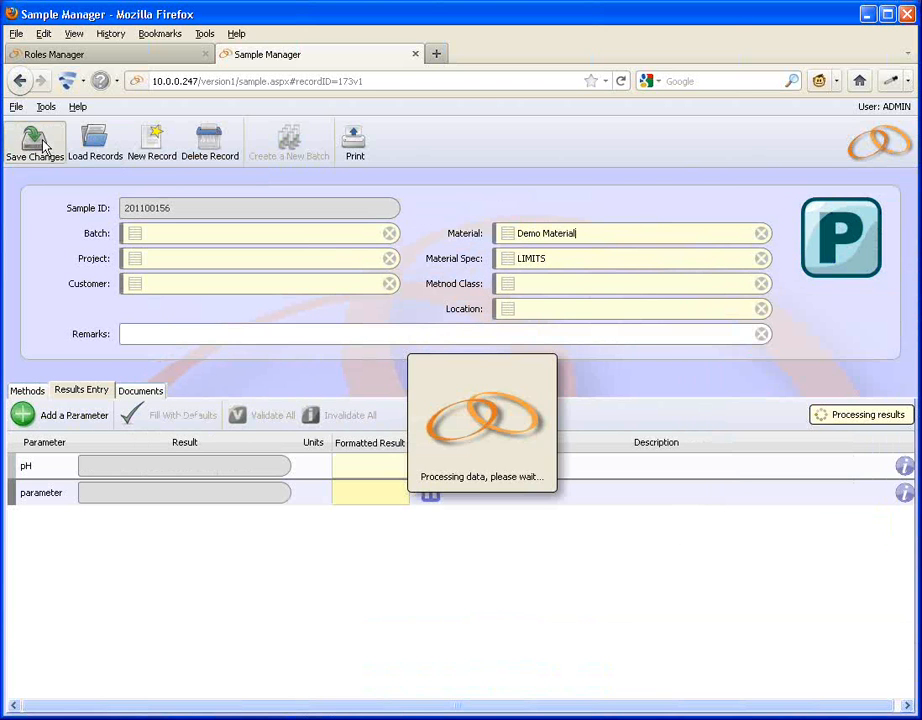
# Enter result 89 for pH and 50 for parameter, then save the sample.
pyautogui.click(148, 468)
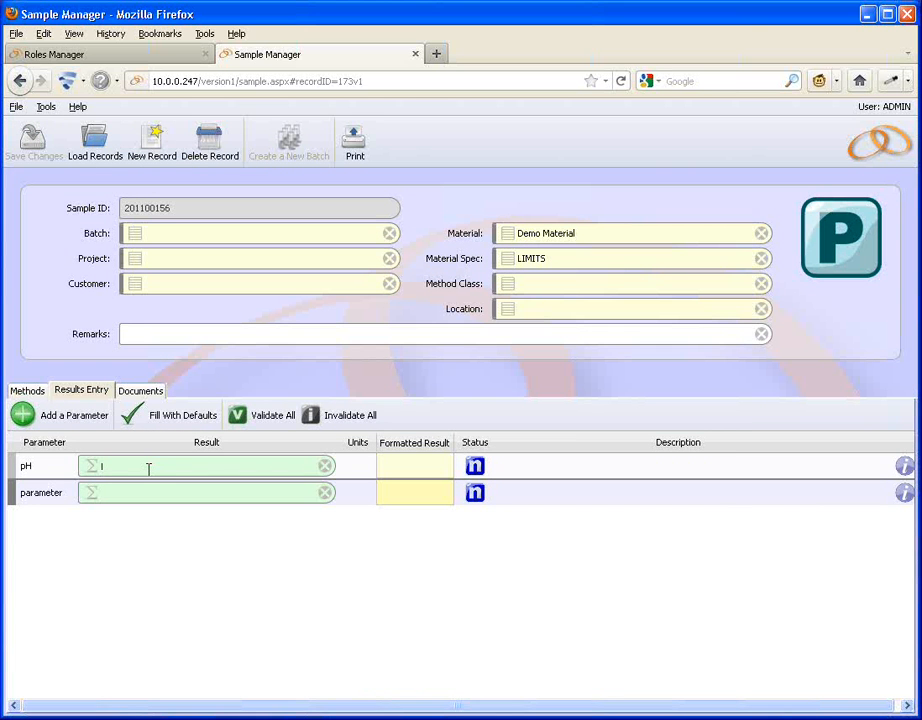
pyautogui.write('89')
pyautogui.click(142, 490)
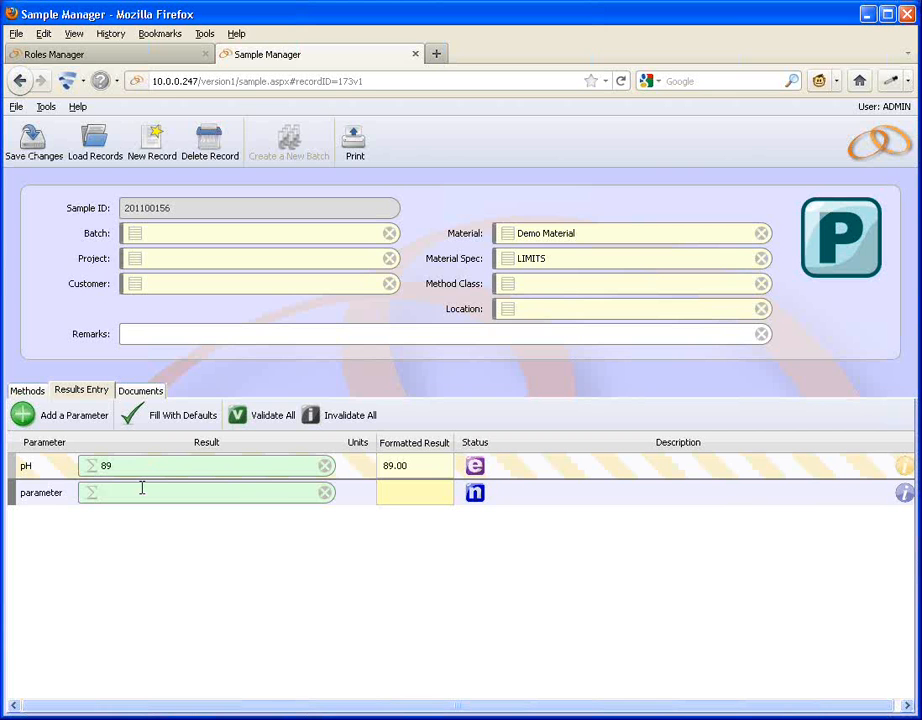
pyautogui.write('50')
pyautogui.click(28, 145)
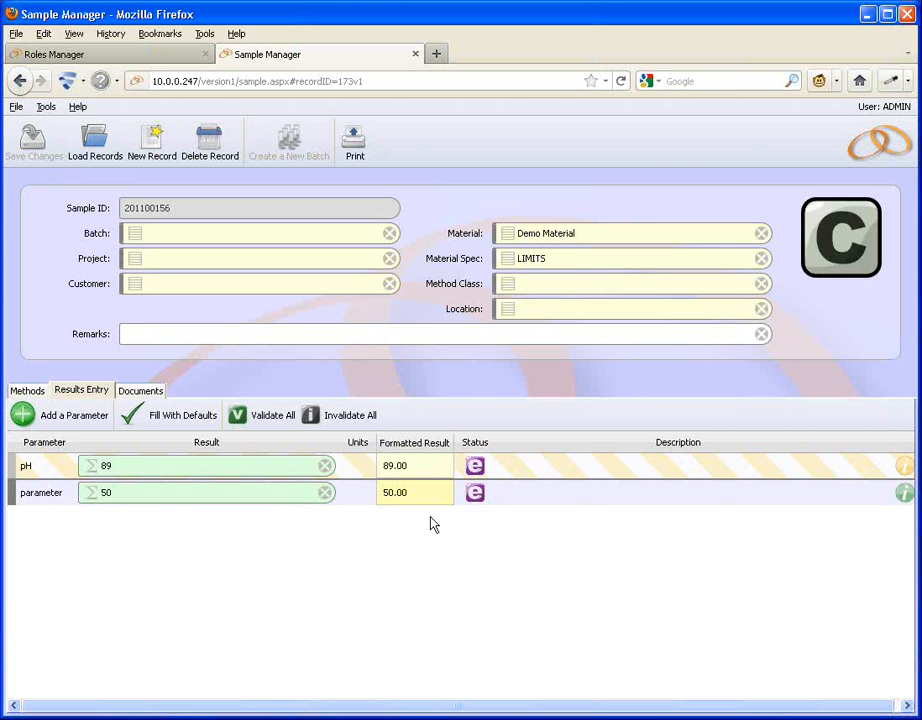
# Set the parameter result's status to Validated and the pH result's status to Invalidated.
pyautogui.click(475, 494)
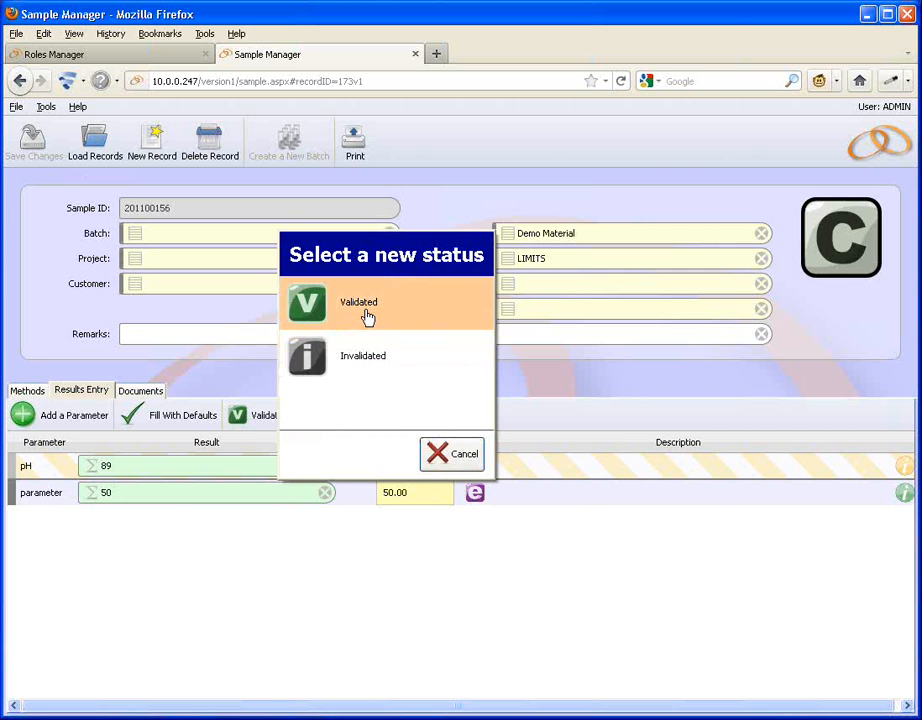
pyautogui.click(367, 316)
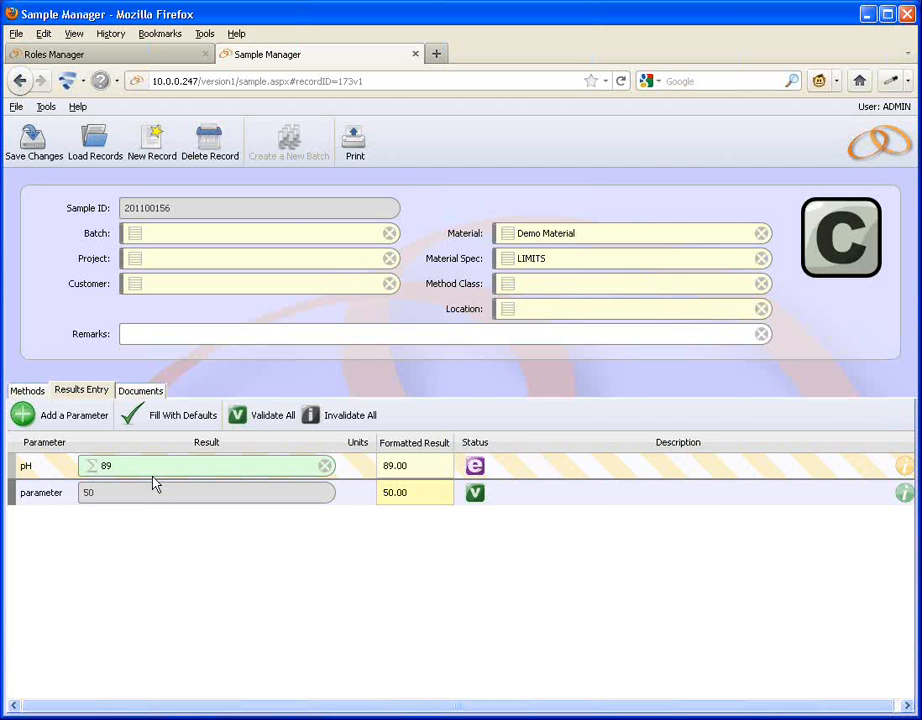
pyautogui.click(475, 466)
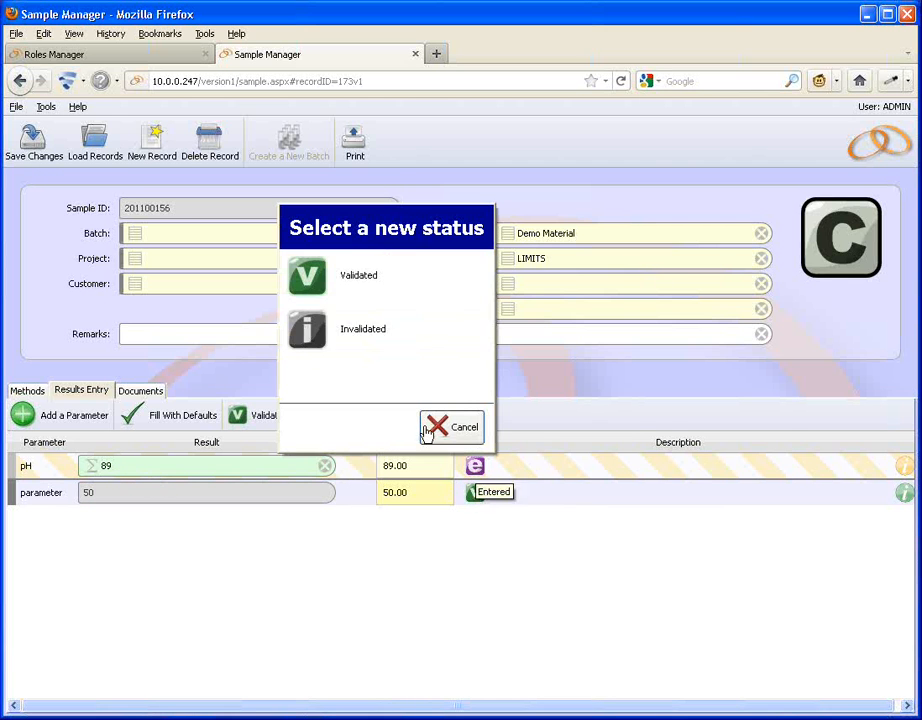
pyautogui.click(354, 344)
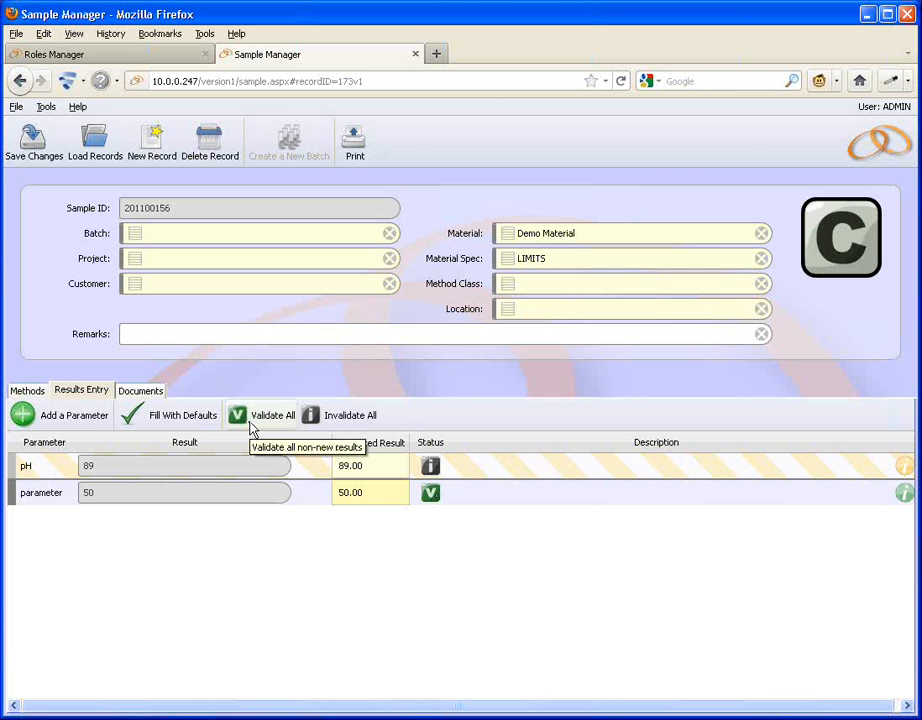
# Save the sample with the modification reason "another demo".
pyautogui.click(33, 138)
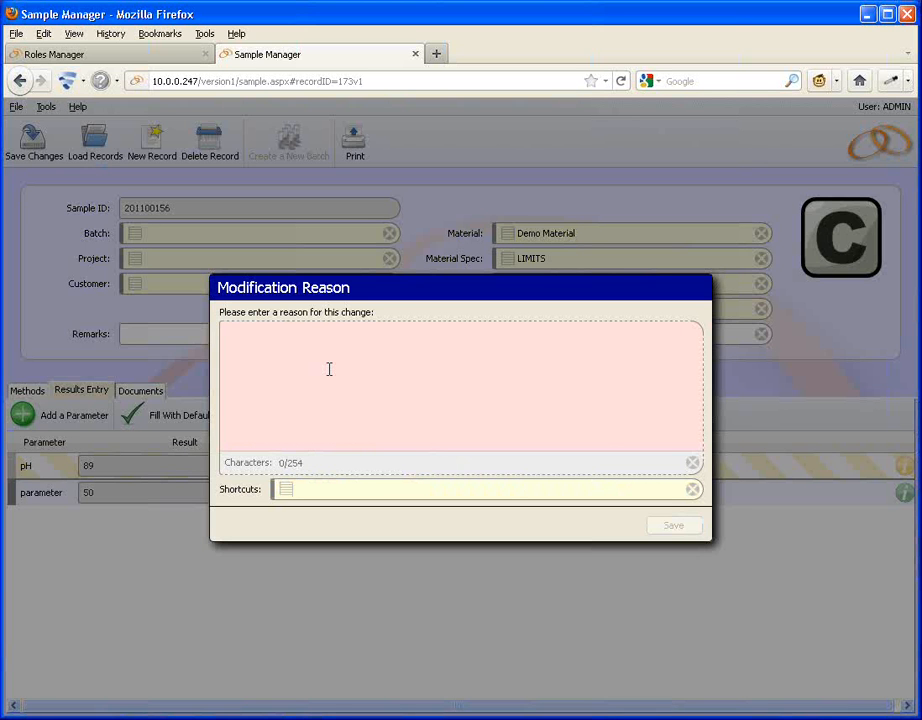
pyautogui.write('another ')
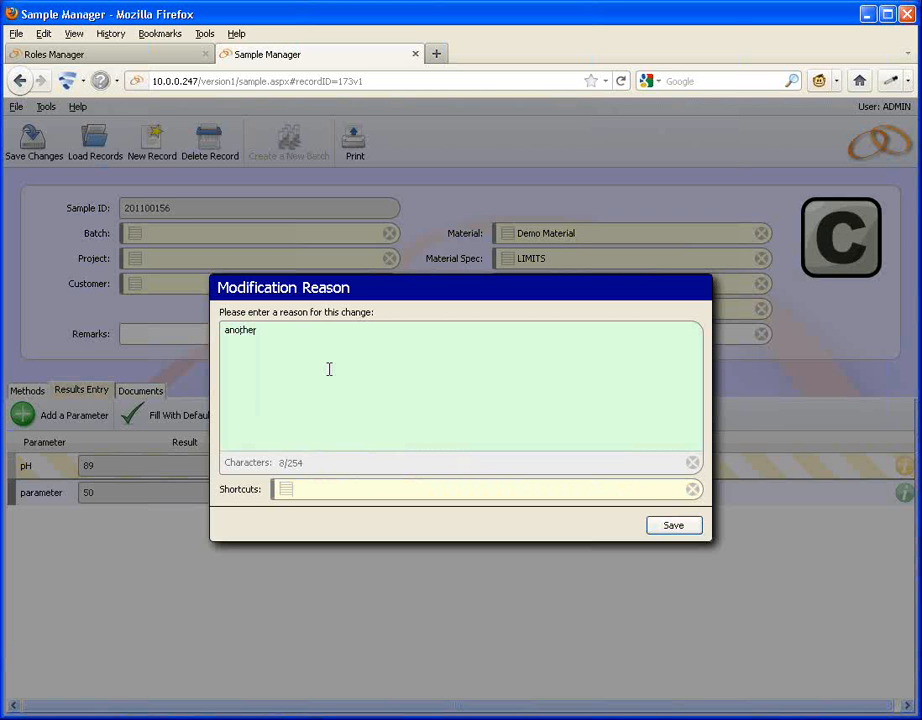
pyautogui.write('demo')
pyautogui.click(662, 525)
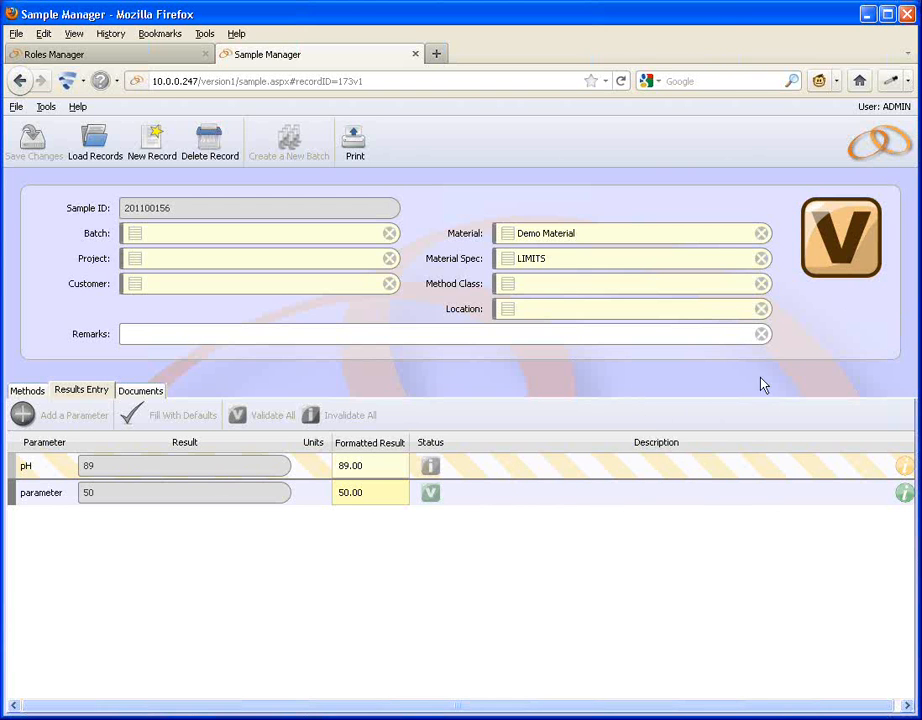
# Change the sample's status to Validated: Rework Required and save the record.
pyautogui.click(833, 271)
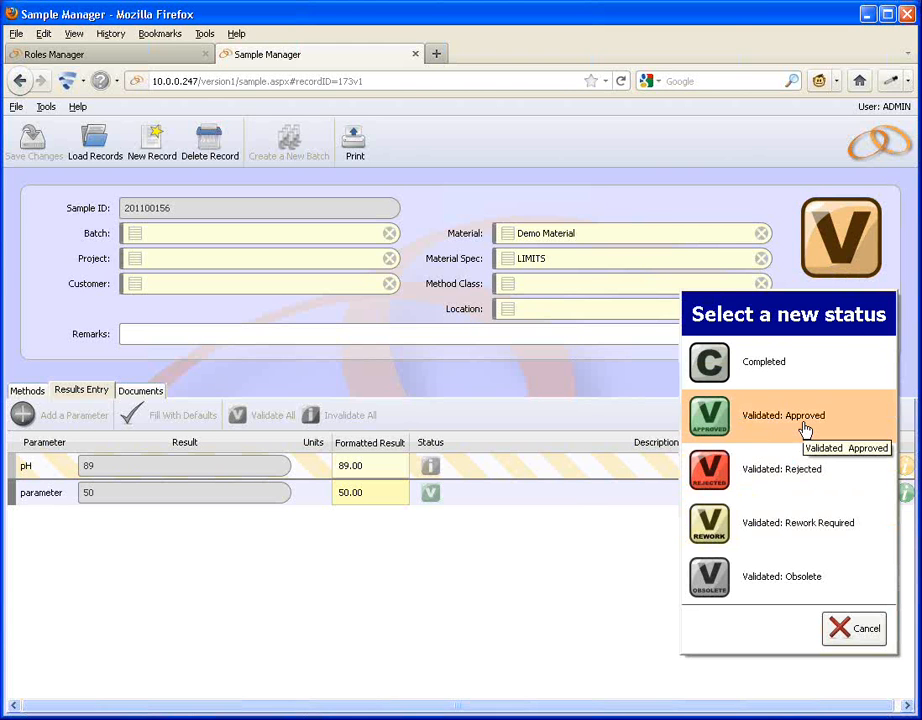
pyautogui.click(795, 541)
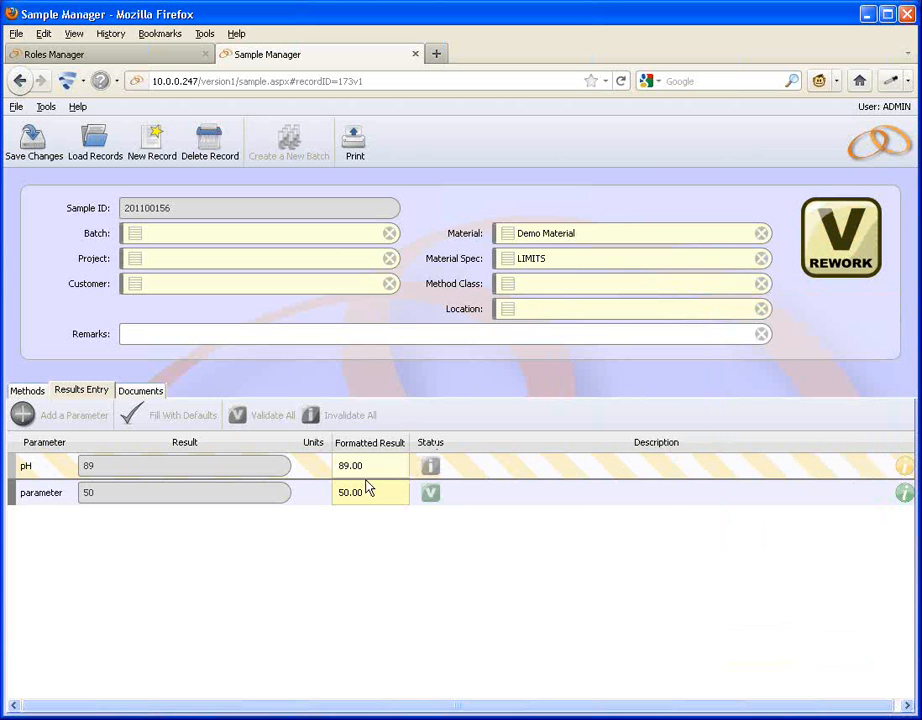
pyautogui.click(35, 142)
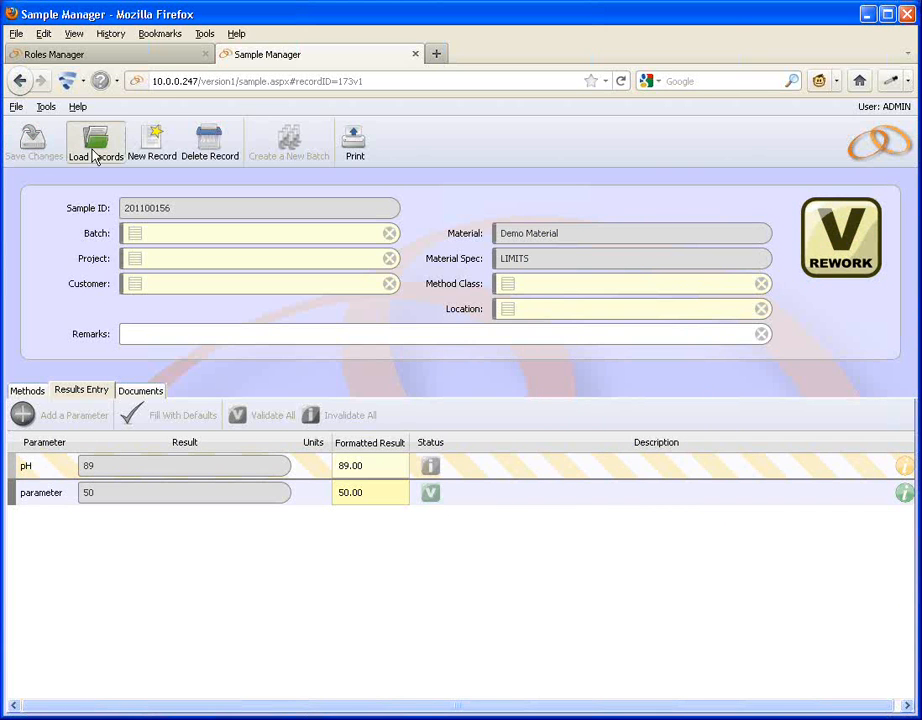
# Load sample 201100121 from the records list, then close the loaded-records panel.
pyautogui.click(95, 150)
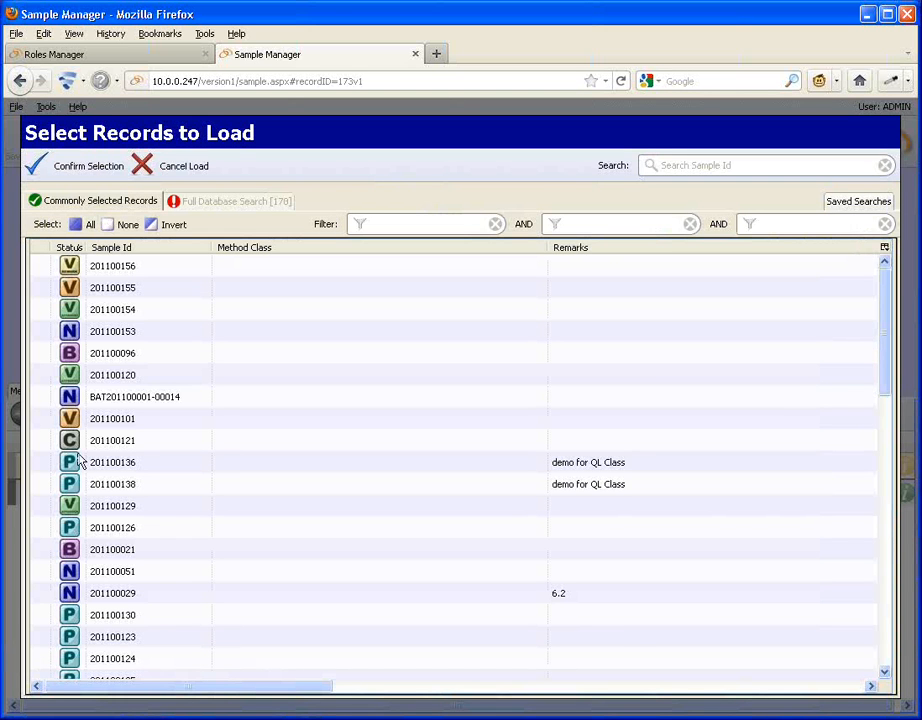
pyautogui.doubleClick(42, 441)
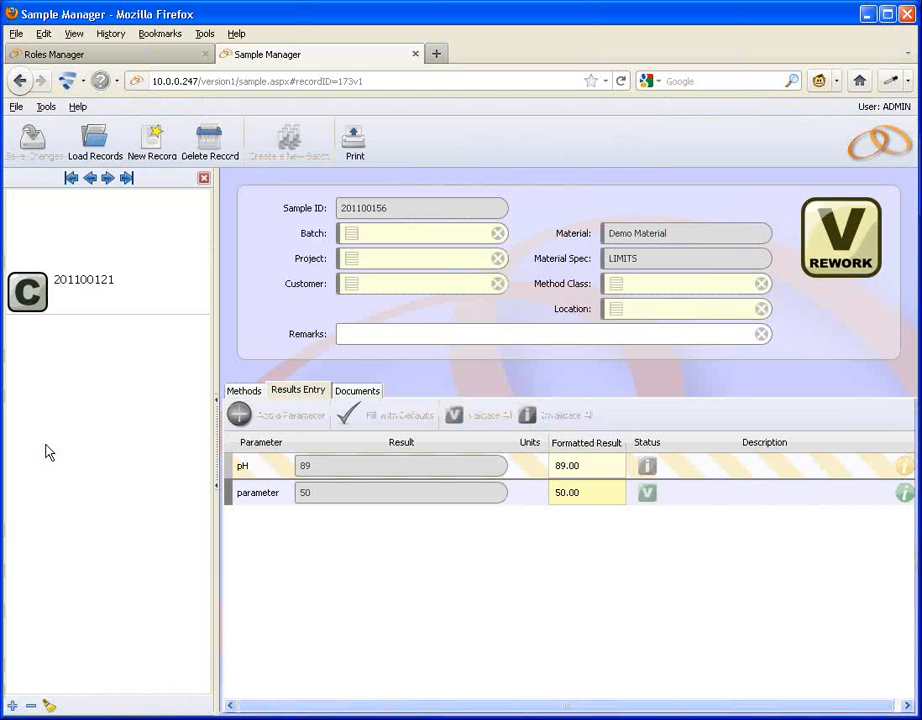
pyautogui.click(204, 179)
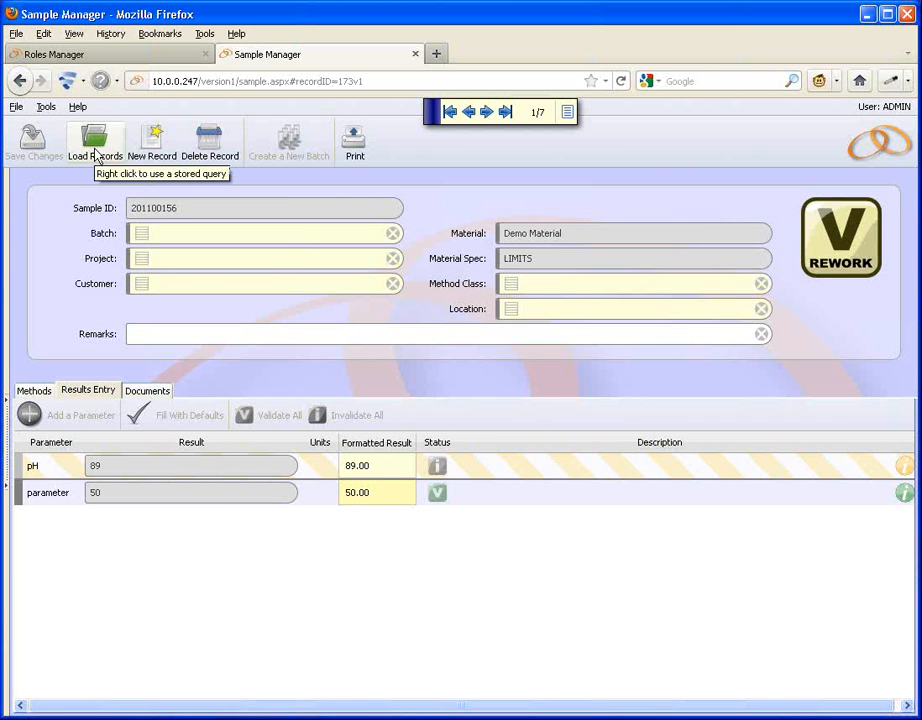
# Create a new sample with material Demo Material and save it.
pyautogui.click(160, 150)
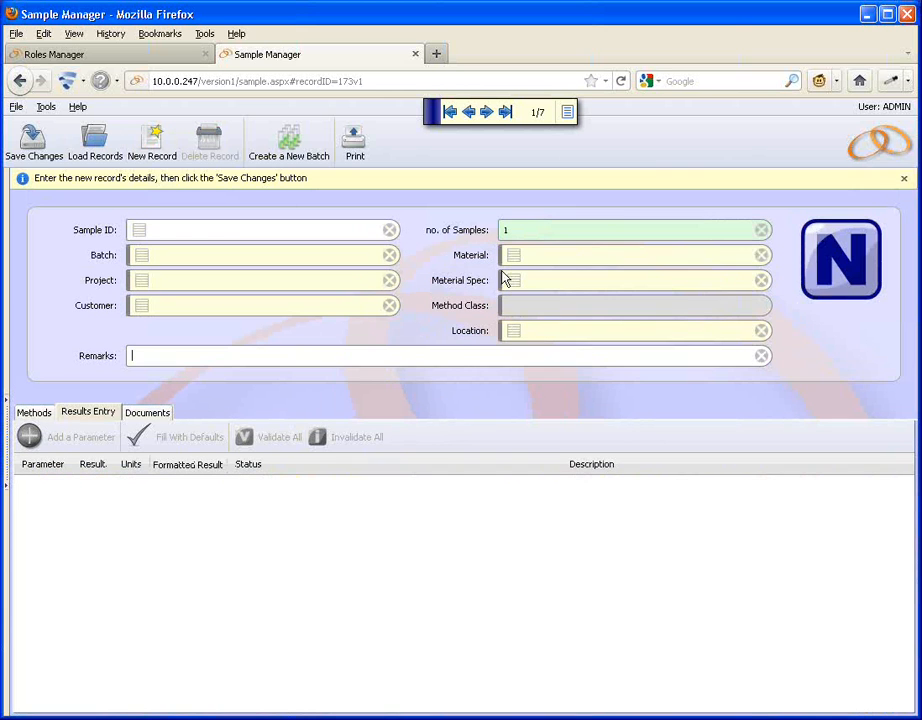
pyautogui.click(512, 260)
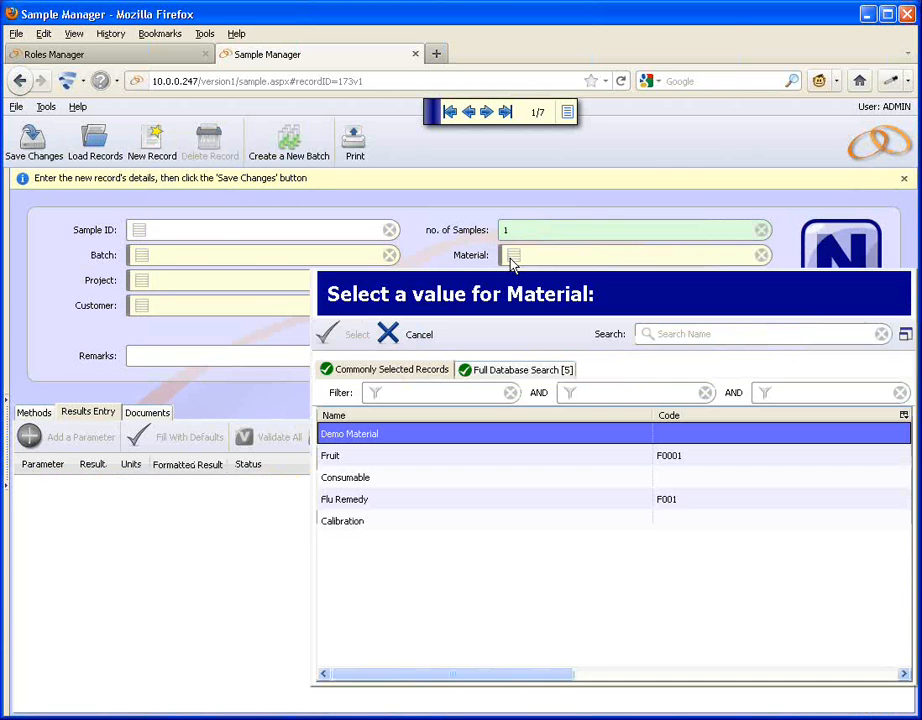
pyautogui.doubleClick(342, 436)
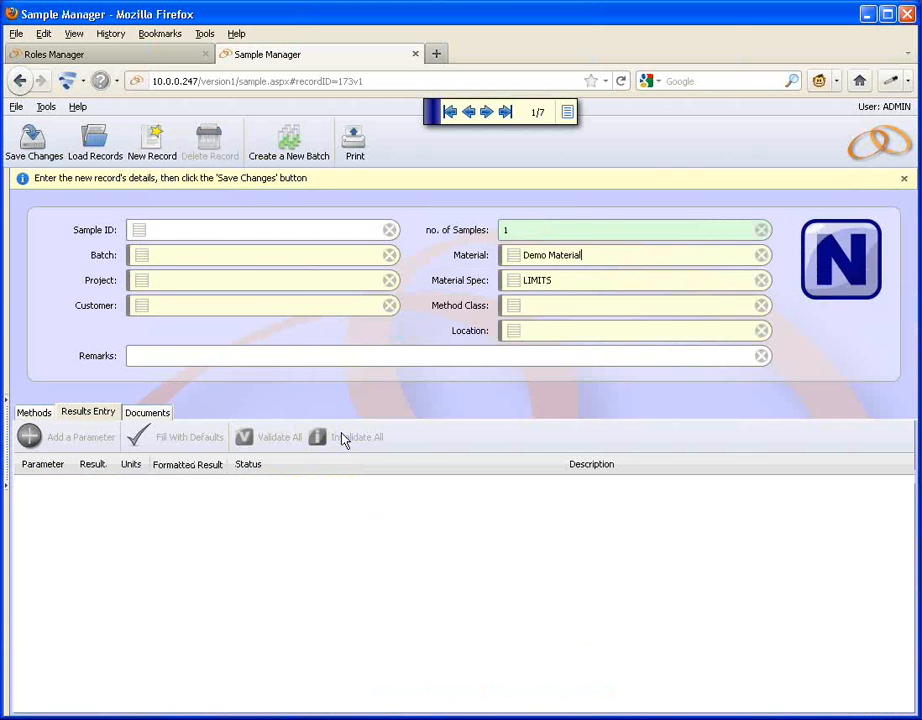
pyautogui.click(30, 146)
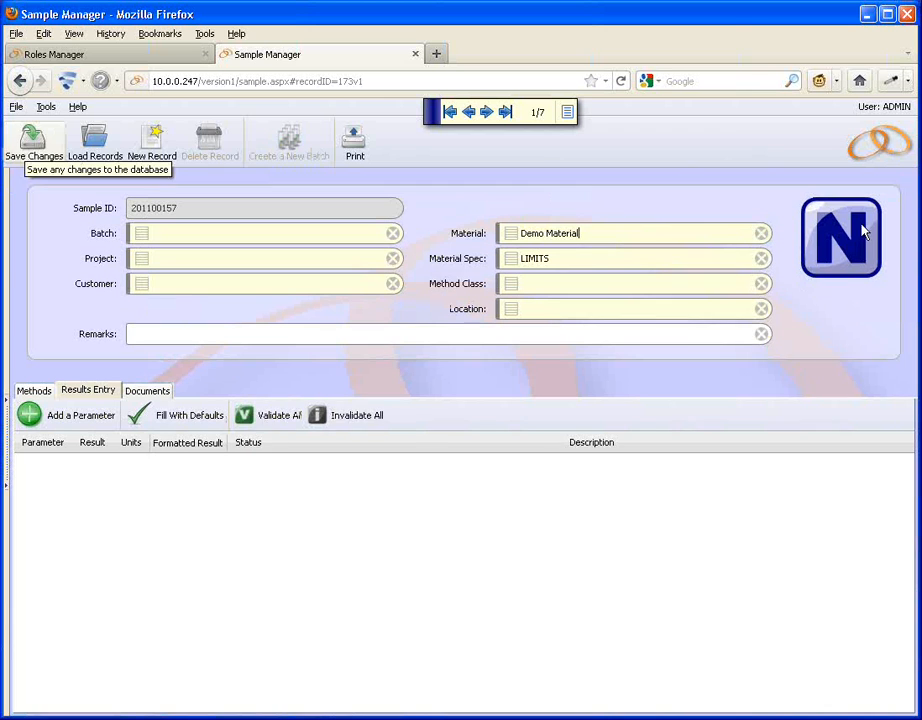
# Enter results of 7 for pH and 45 for the parameter on the new sample.
pyautogui.click(746, 385)
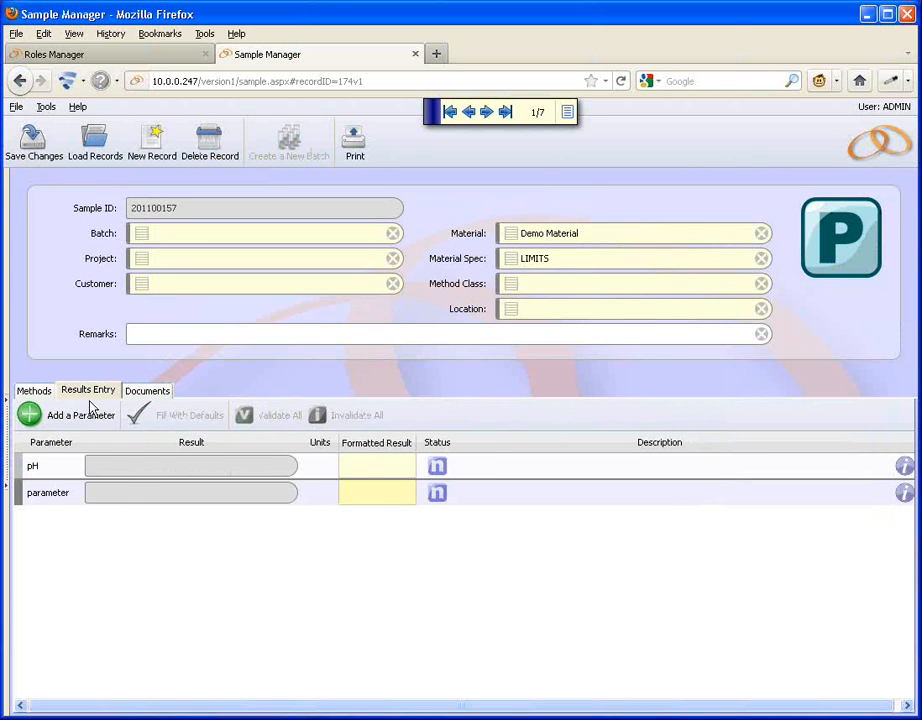
pyautogui.click(30, 146)
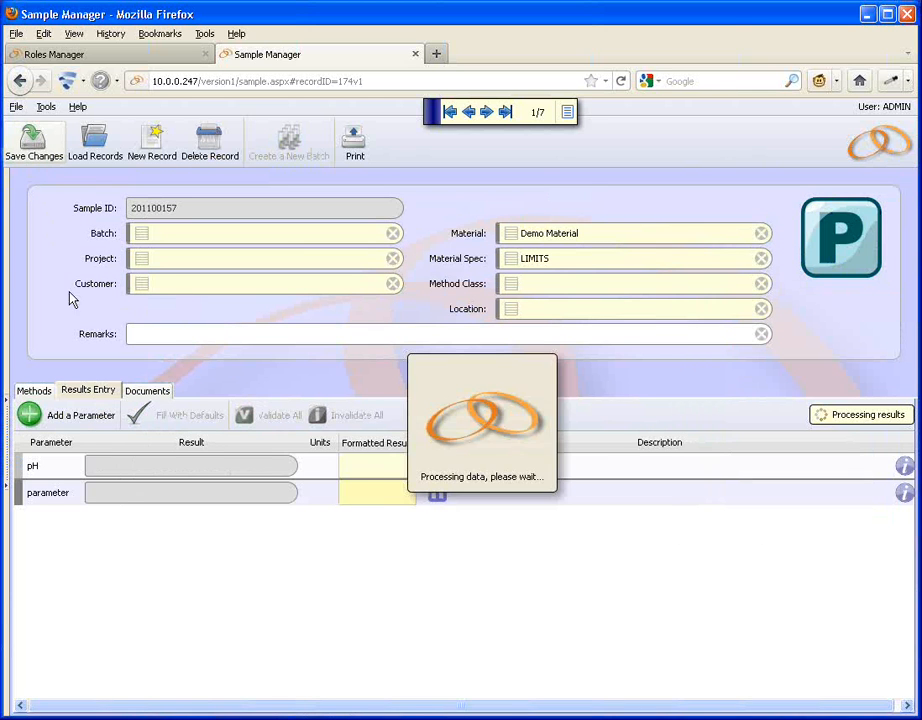
pyautogui.click(126, 464)
pyautogui.write('7')
pyautogui.click(128, 494)
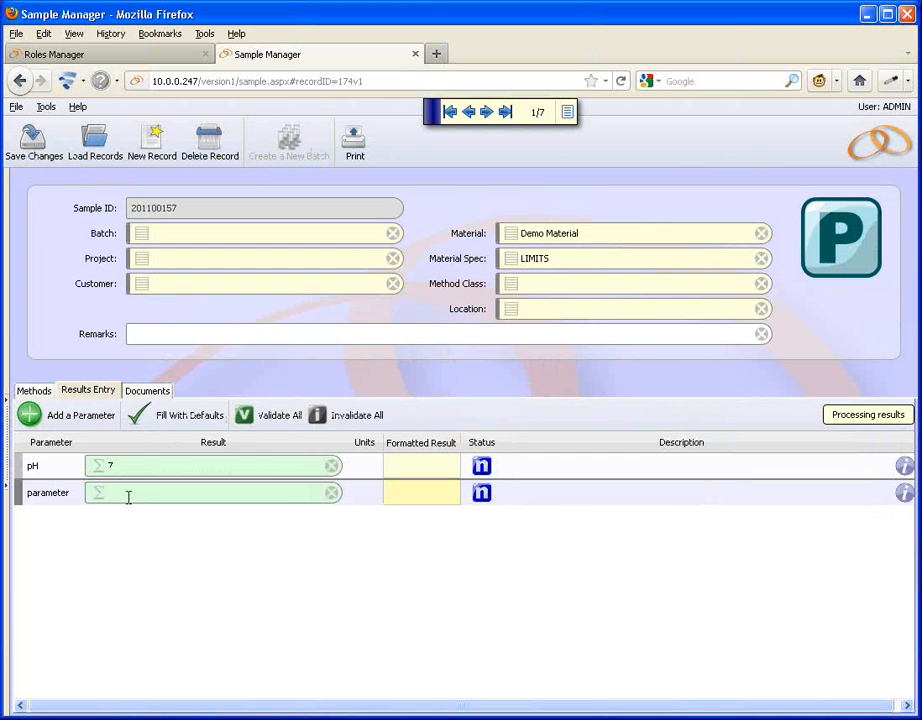
pyautogui.write('45')
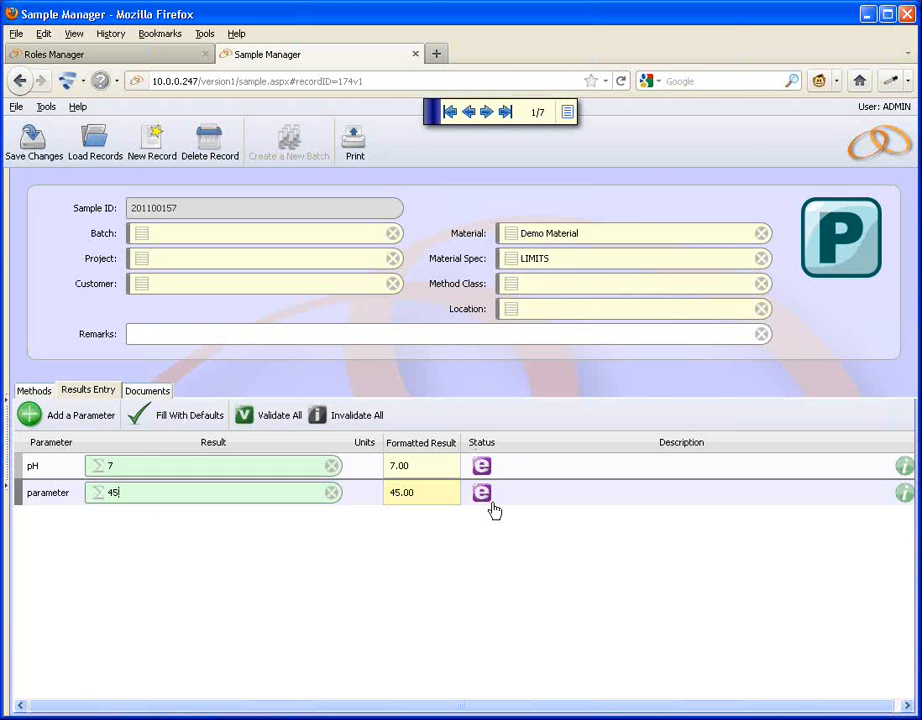
# Save the entered results and validate all results.
pyautogui.click(34, 147)
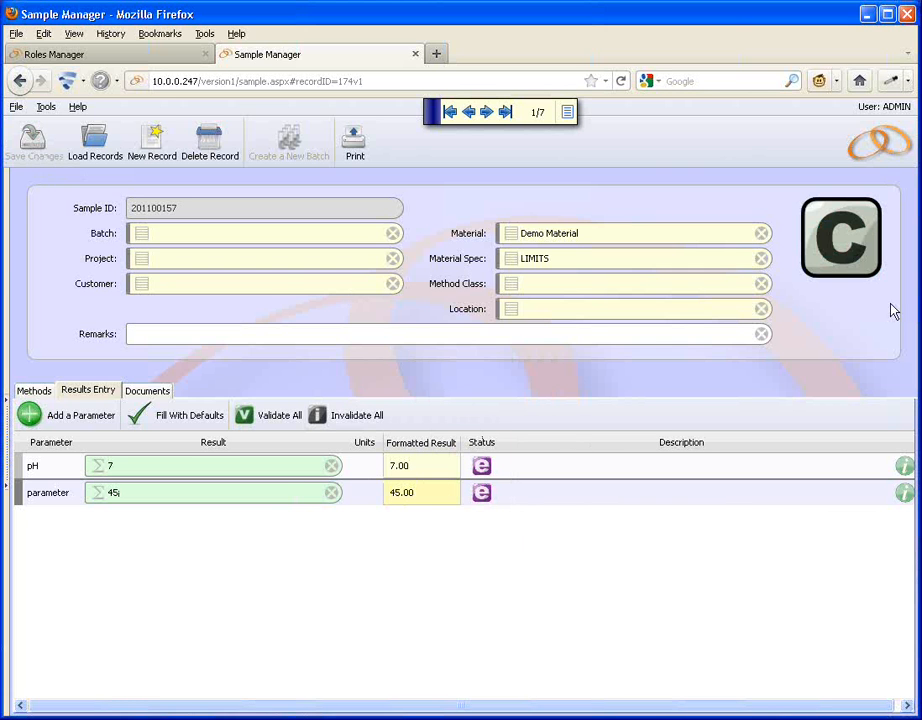
pyautogui.click(850, 262)
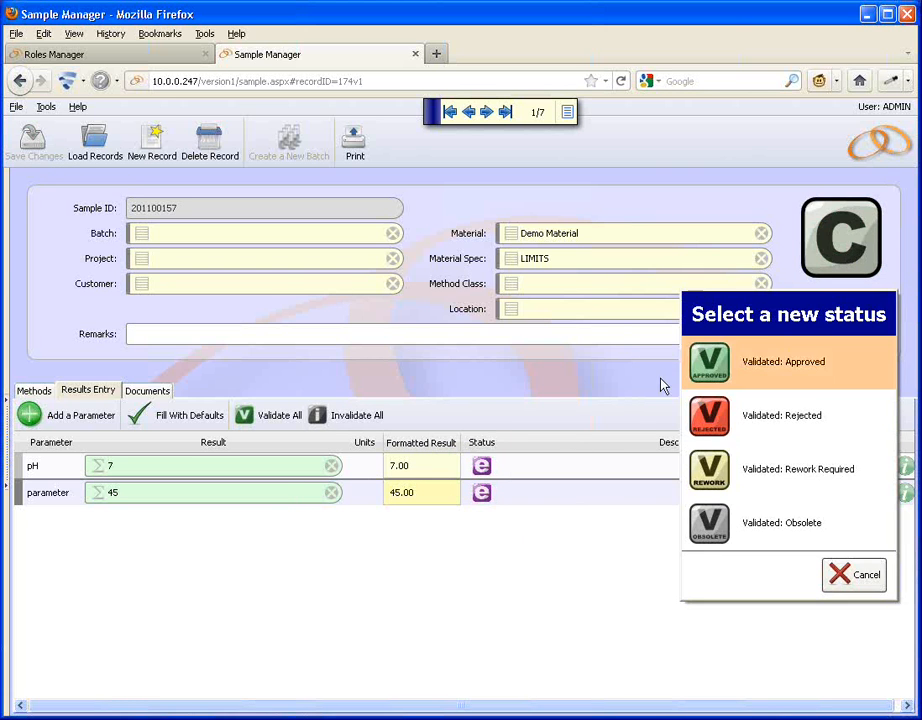
pyautogui.click(266, 418)
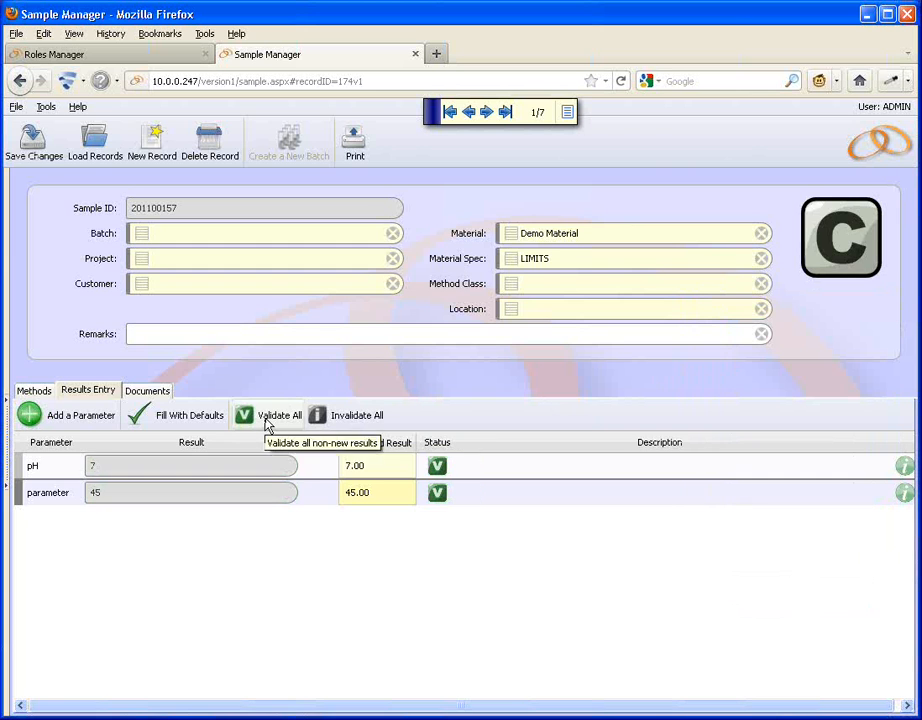
# Save the sample with the modification reason "etc".
pyautogui.click(36, 143)
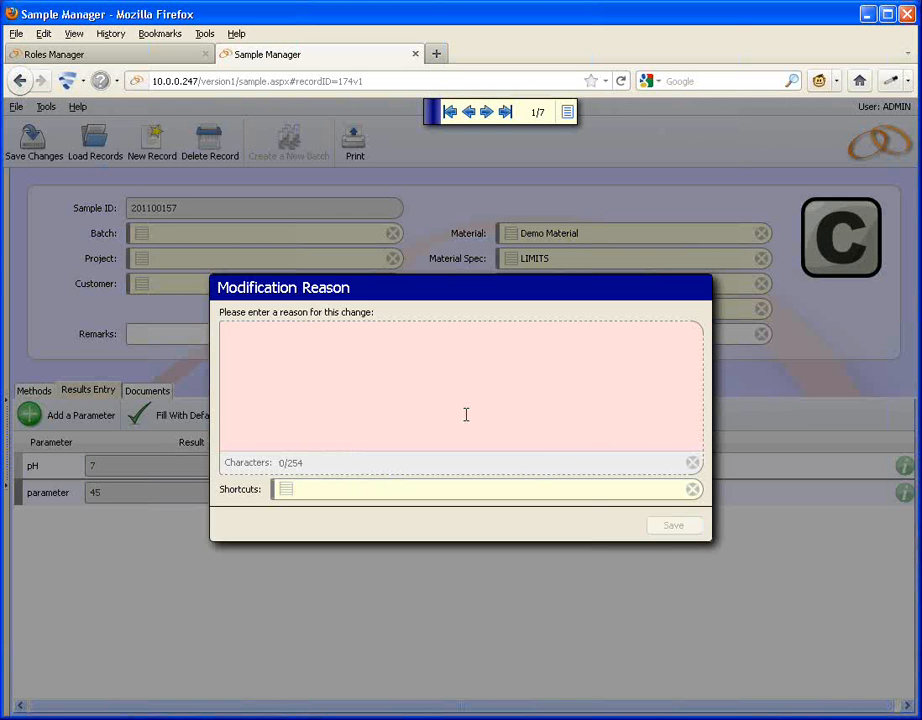
pyautogui.write('etc')
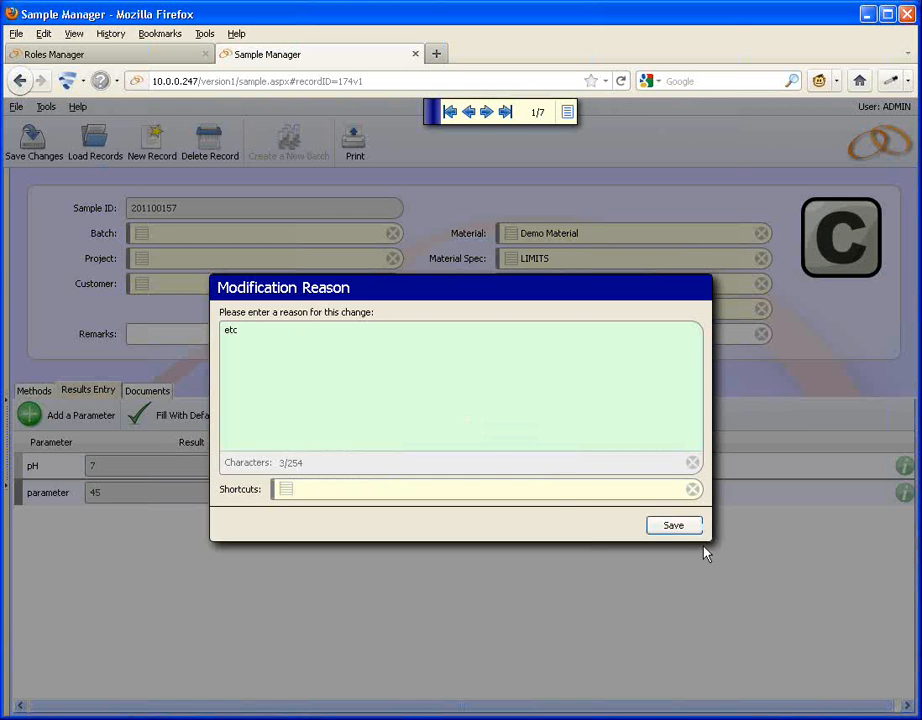
pyautogui.click(683, 537)
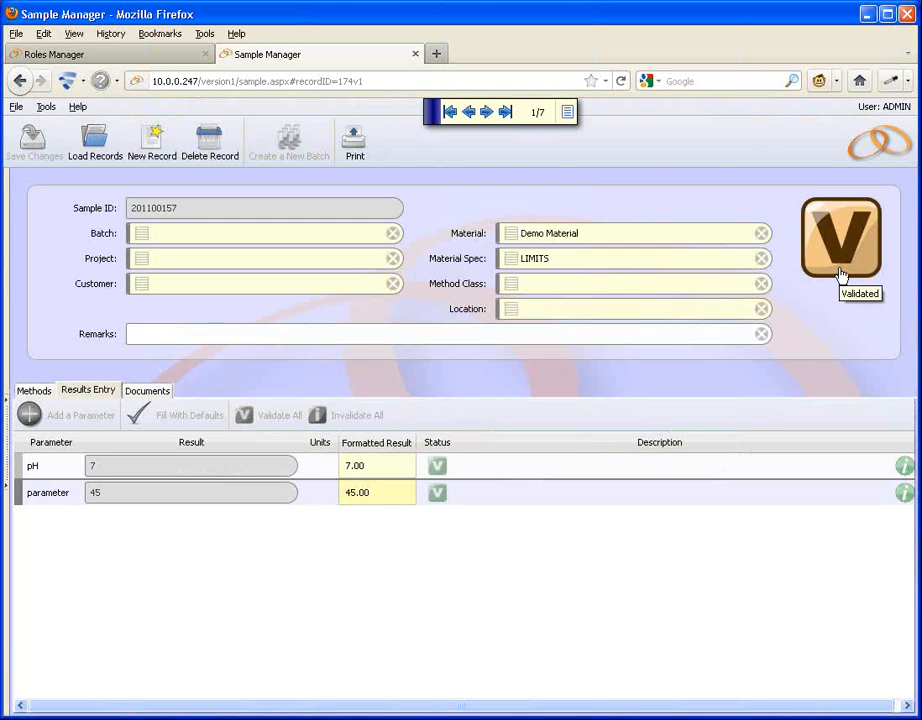
# Change the sample's status to Validated: Approved and save the record.
pyautogui.click(840, 275)
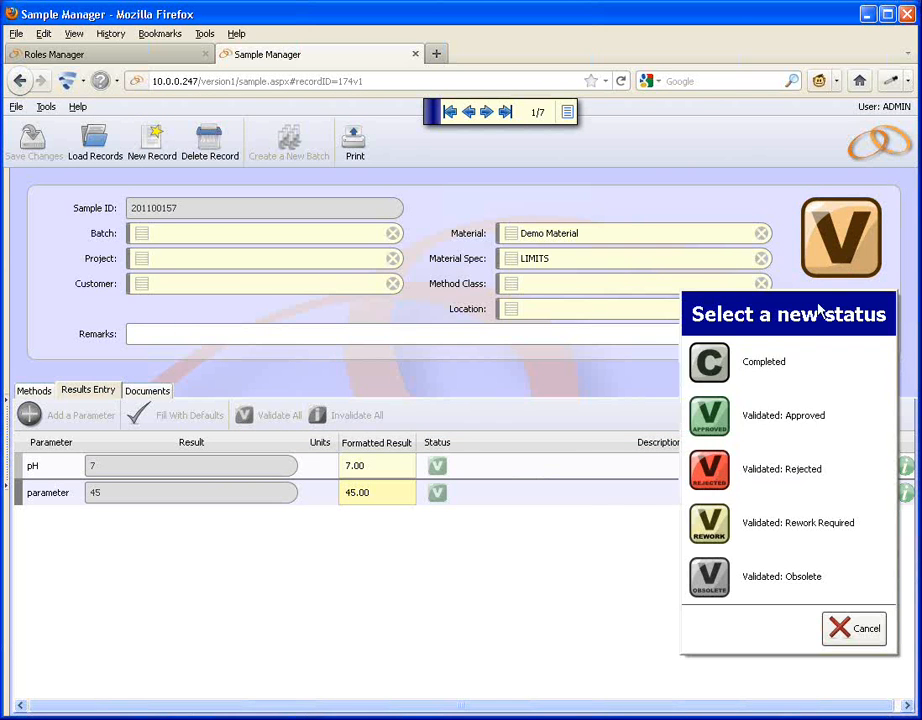
pyautogui.click(787, 428)
pyautogui.click(30, 155)
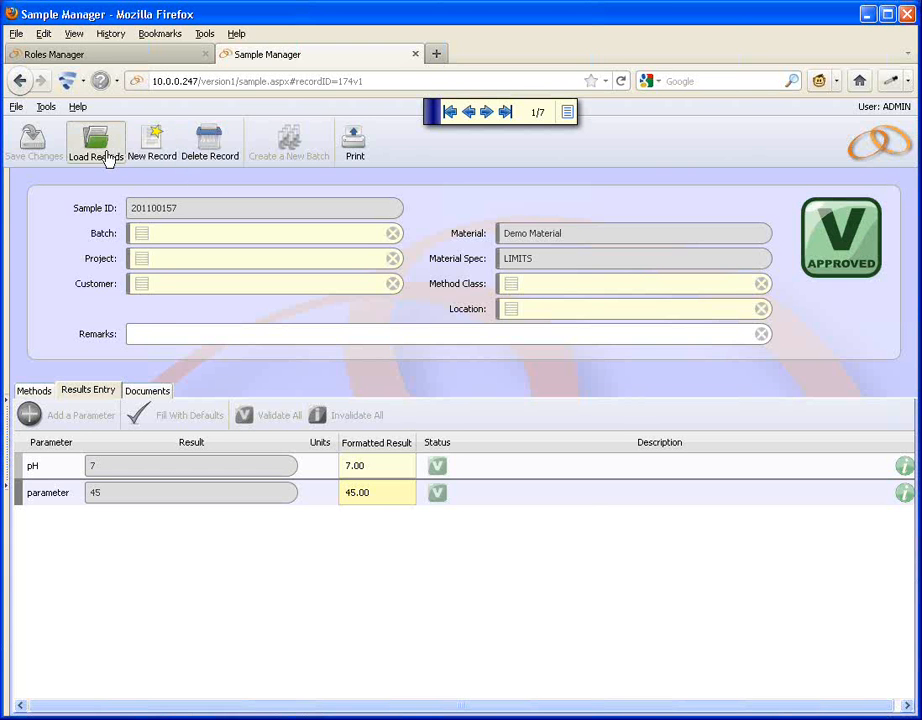
# Load sample 201100156 from the records list.
pyautogui.click(104, 150)
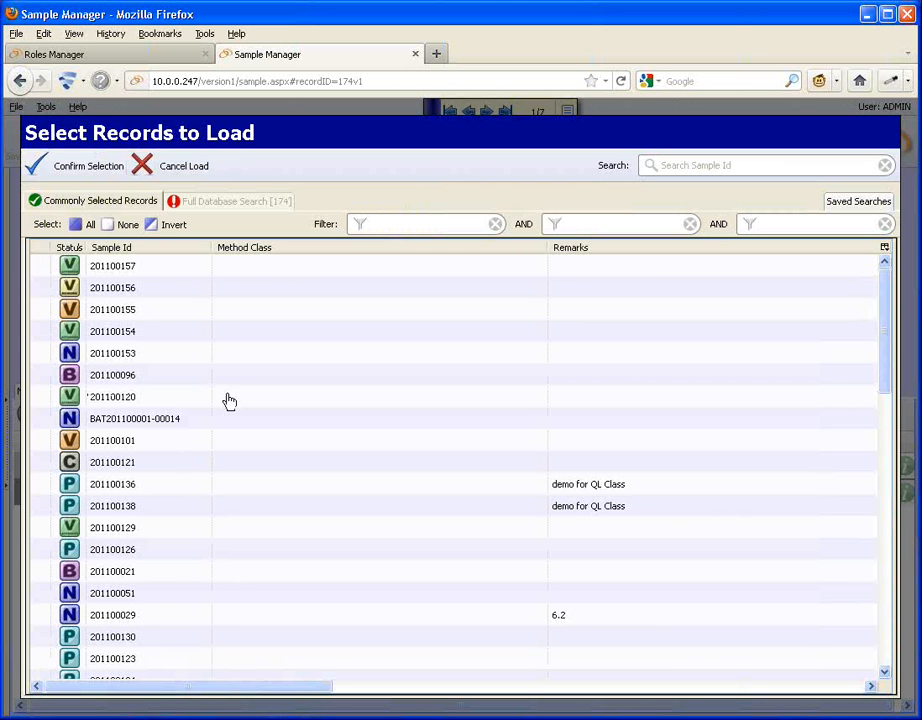
pyautogui.click(47, 289)
pyautogui.doubleClick(47, 289)
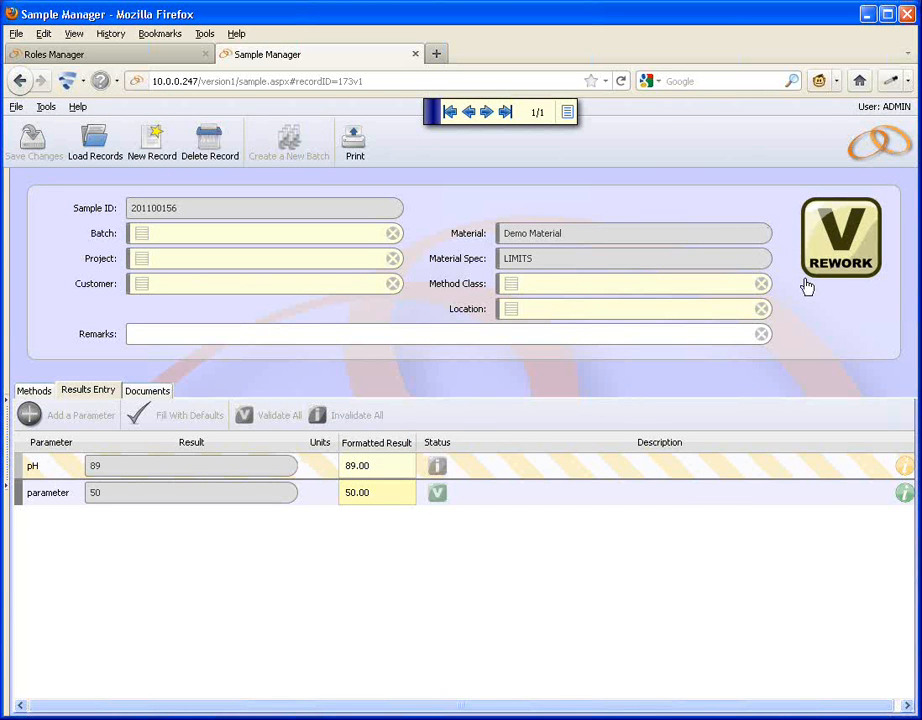
# Change the sample's status back to Completed.
pyautogui.click(845, 268)
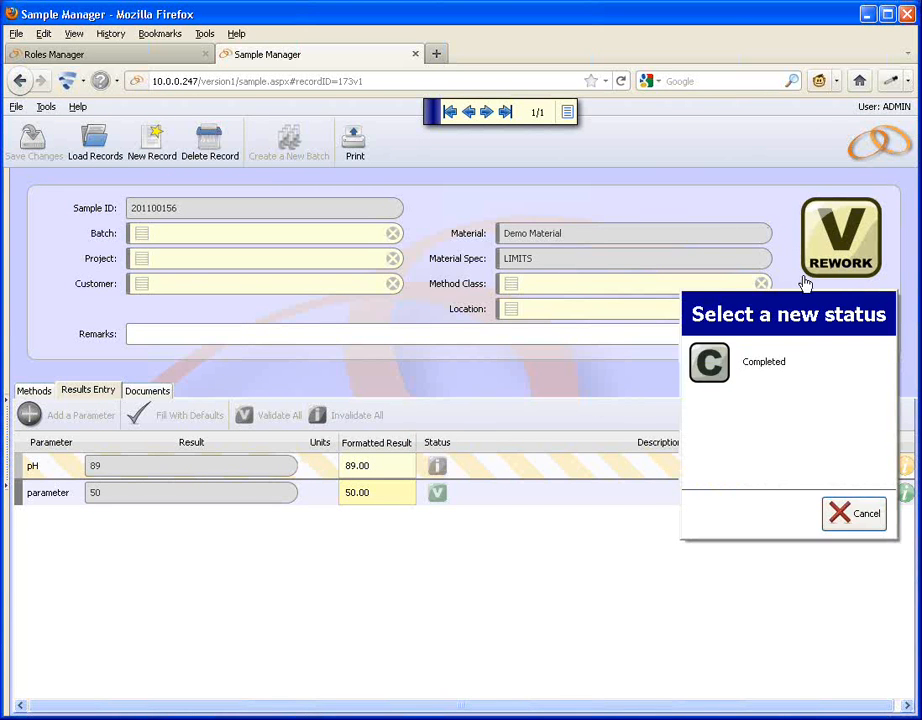
pyautogui.click(765, 362)
pyautogui.click(11, 148)
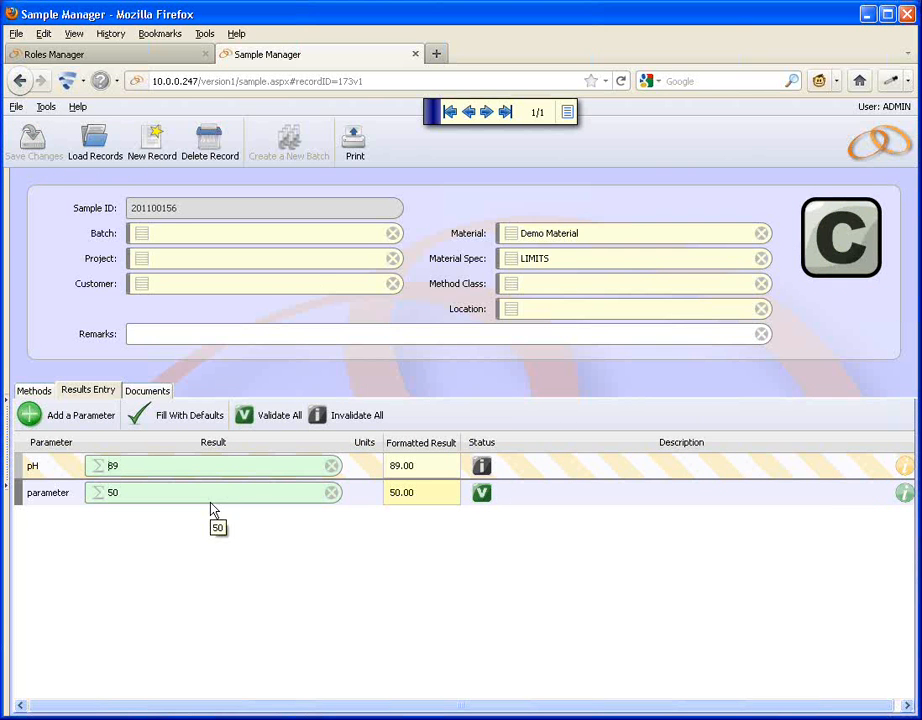
# Change the pH result to 8.9 with the modification reason "typo" and save the sample.
pyautogui.click(136, 465)
pyautogui.write('8.')
pyautogui.write('9')
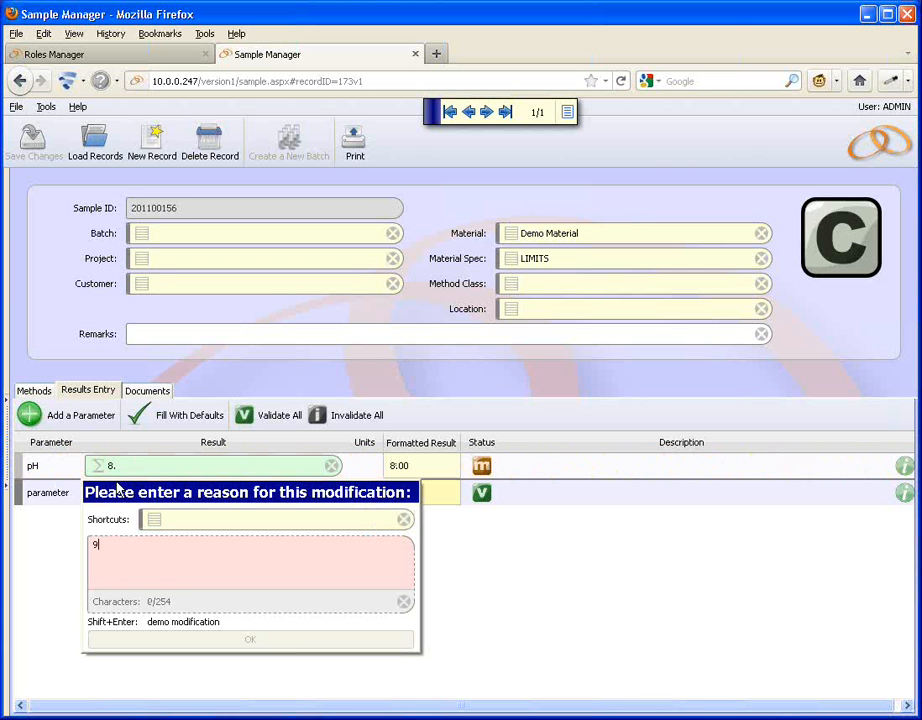
pyautogui.doubleClick(100, 548)
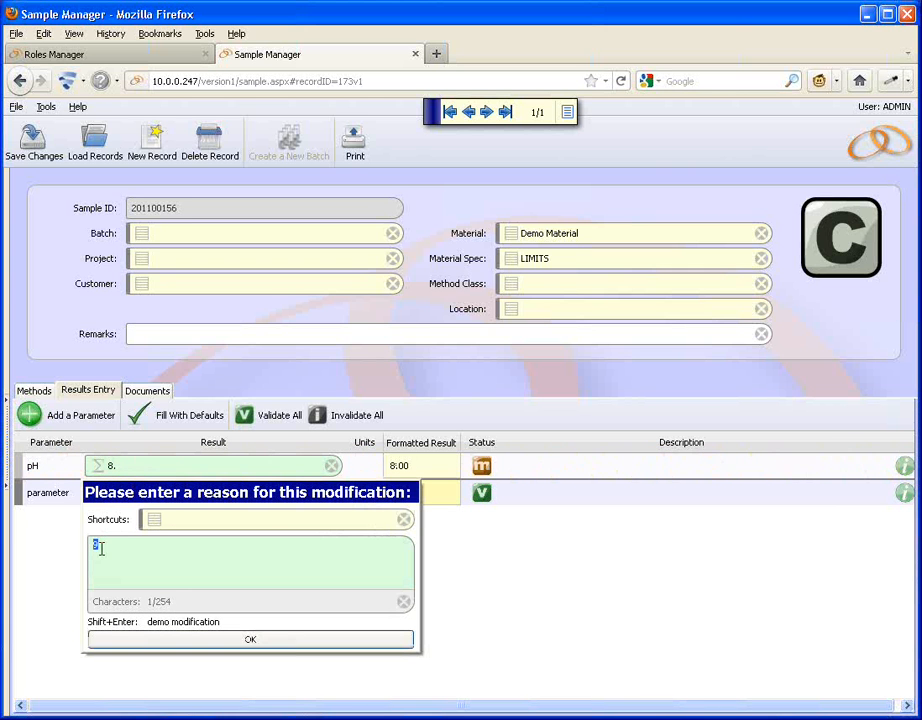
pyautogui.press('BackSpace')
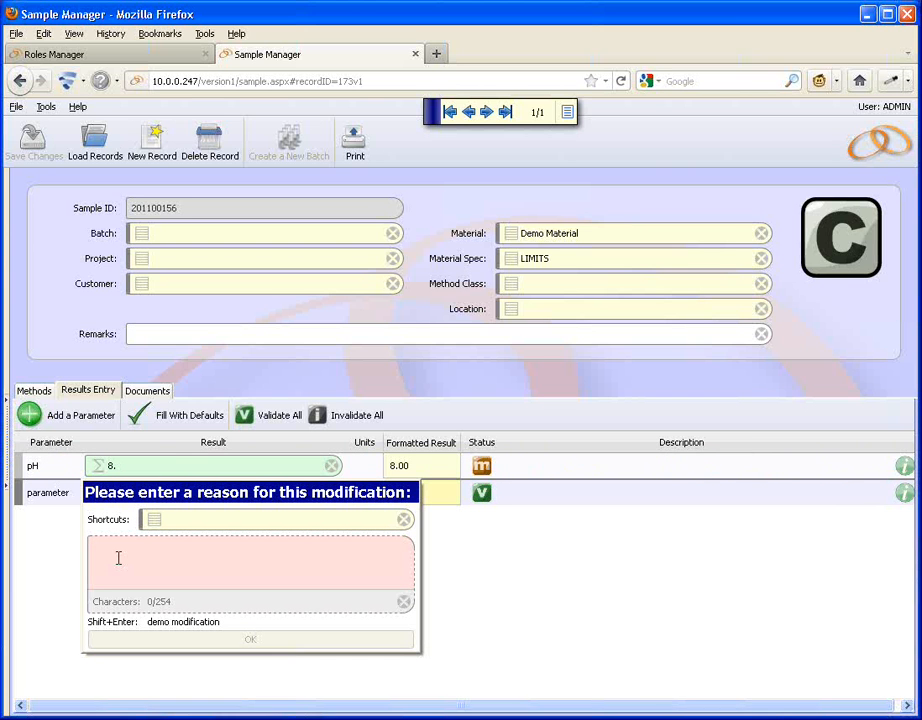
pyautogui.write('typo')
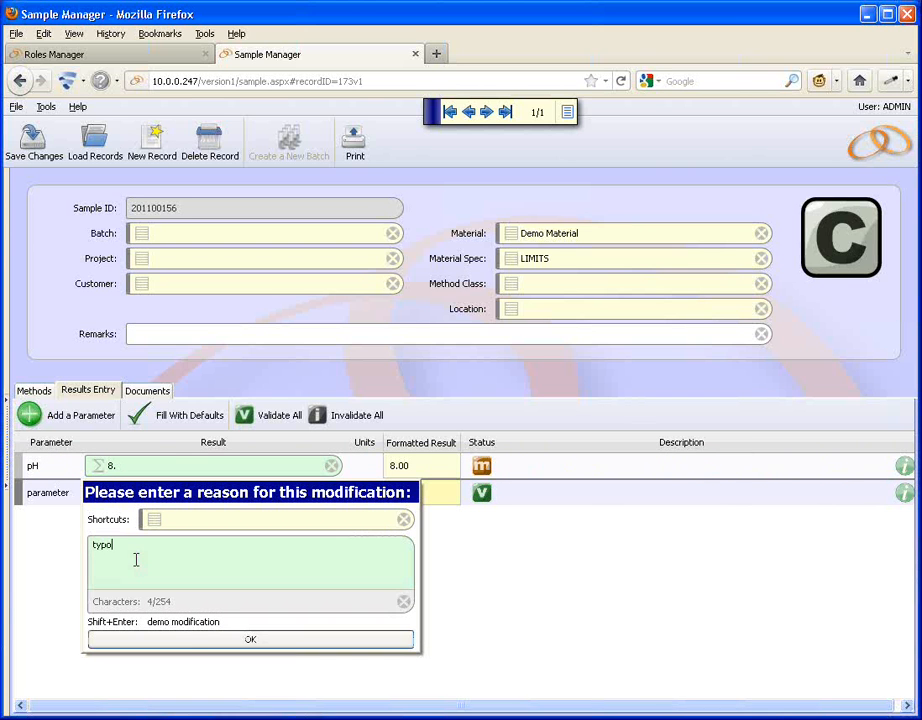
pyautogui.click(200, 641)
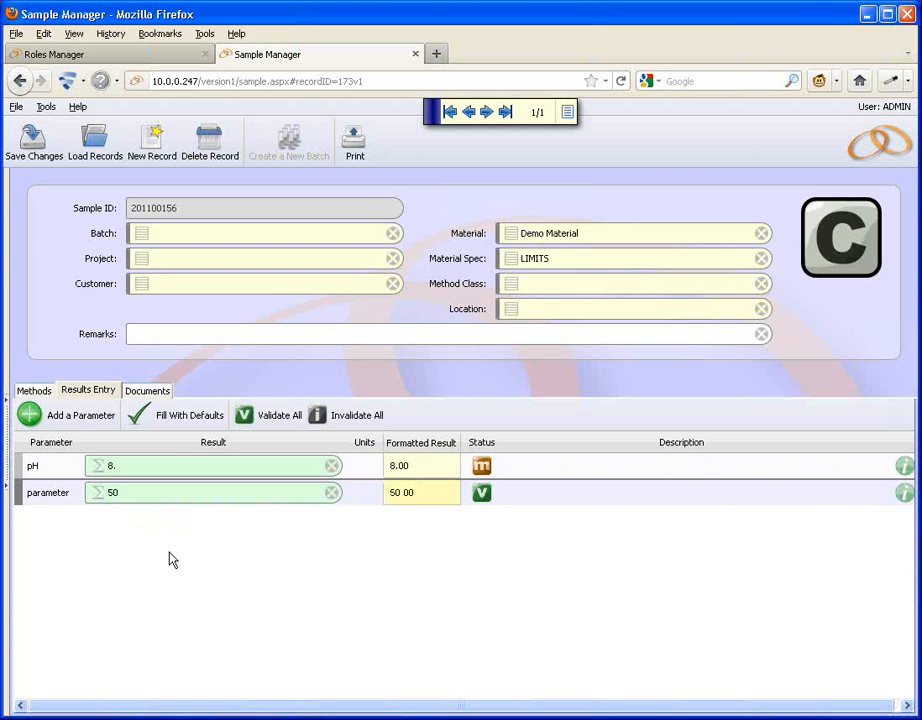
pyautogui.write('9')
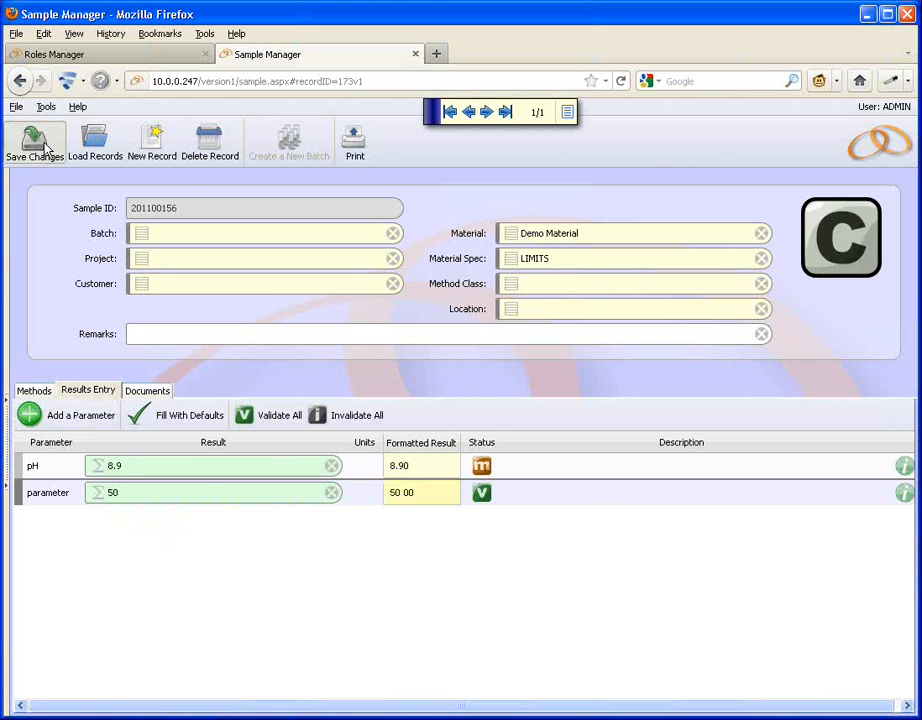
pyautogui.click(40, 145)
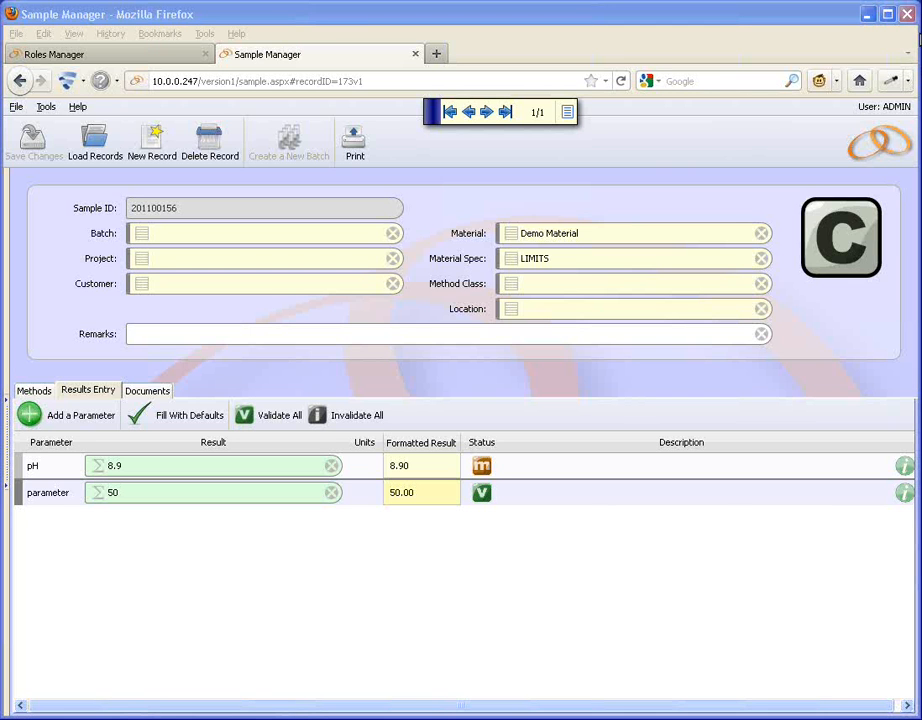
# Review the Administrator role's AutoValidate and AutoApprove settings in the Roles Manager tab.
pyautogui.click(918, 34)
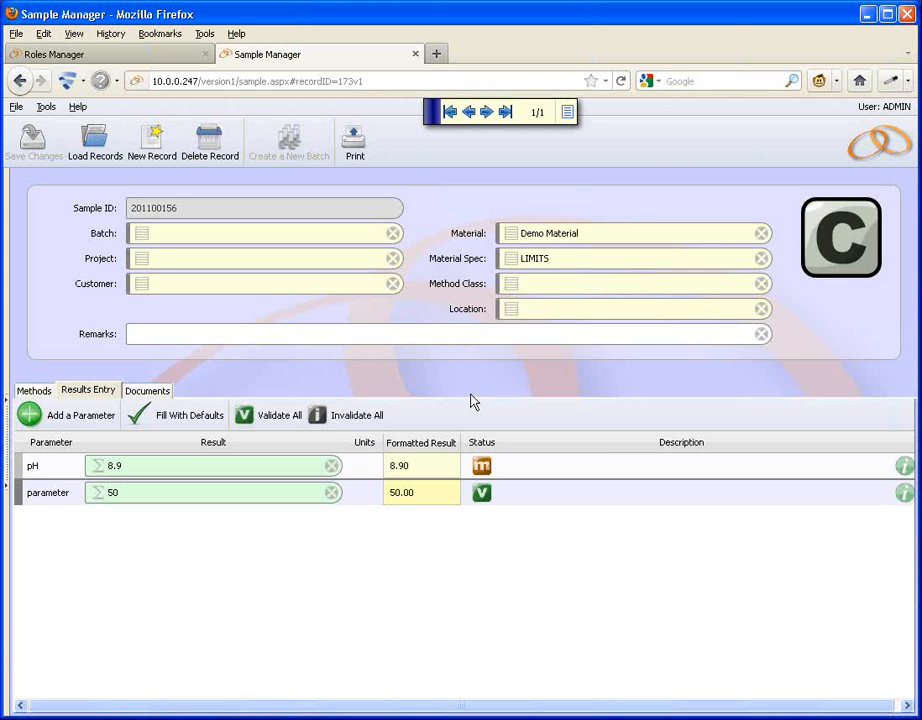
pyautogui.click(126, 56)
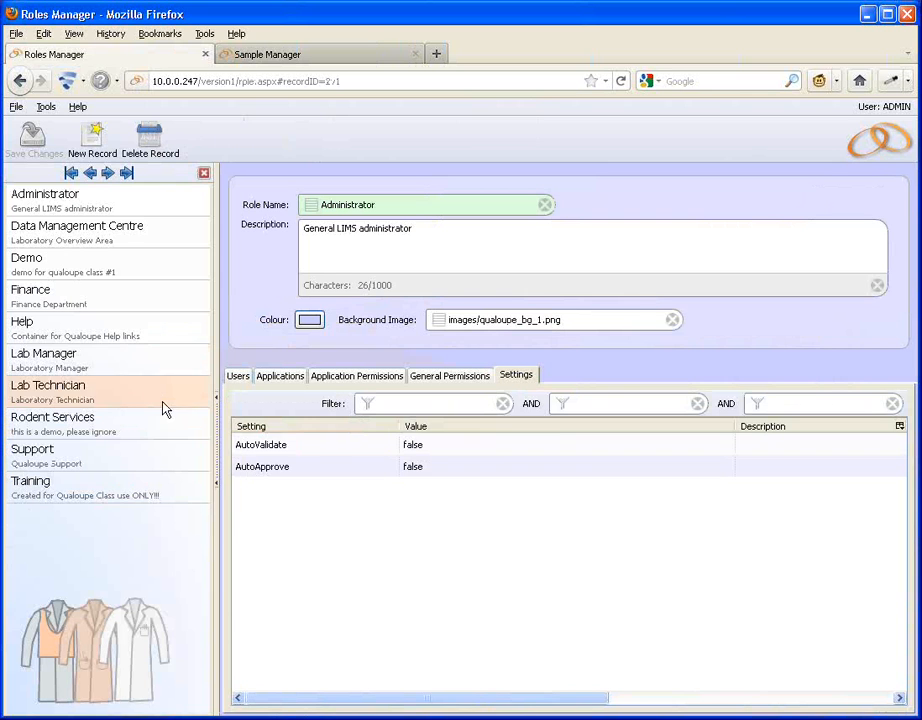
pyautogui.click(123, 210)
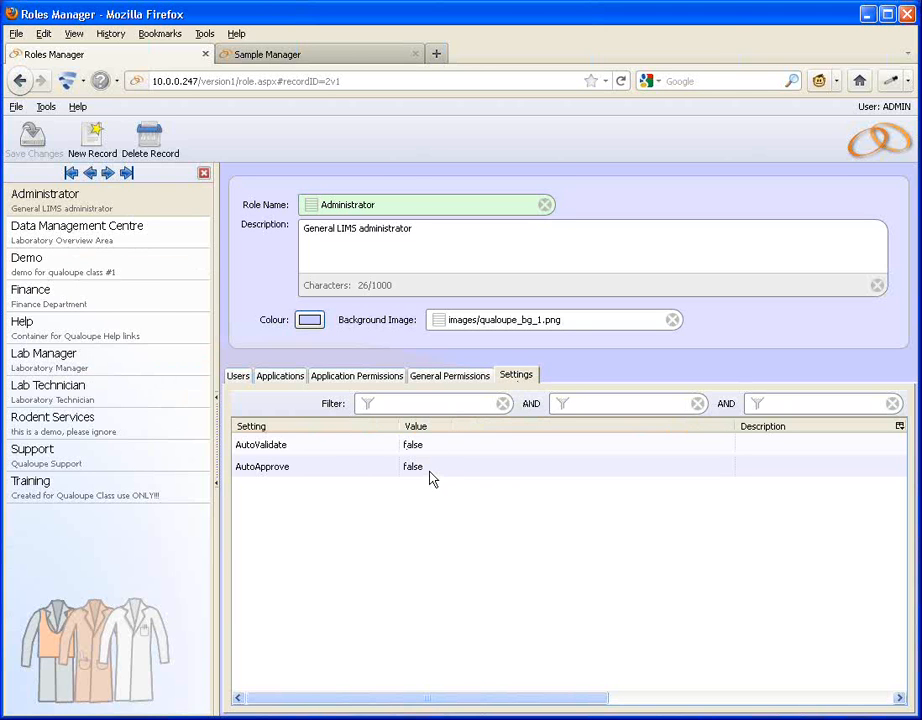
pyautogui.click(347, 58)
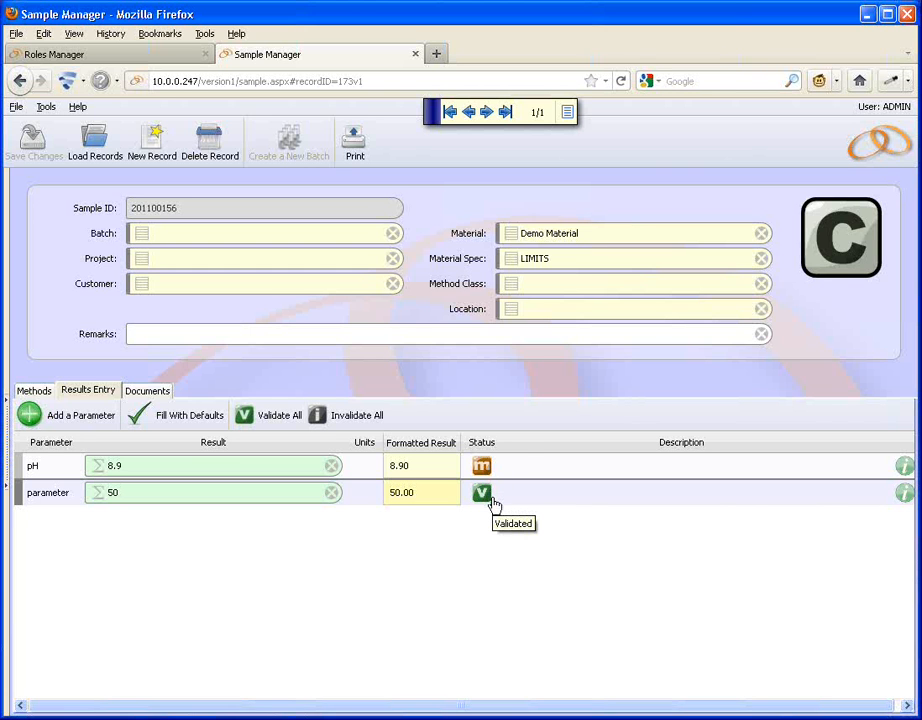
# Set the sample's status to Validated: Approved and save the record.
pyautogui.click(842, 240)
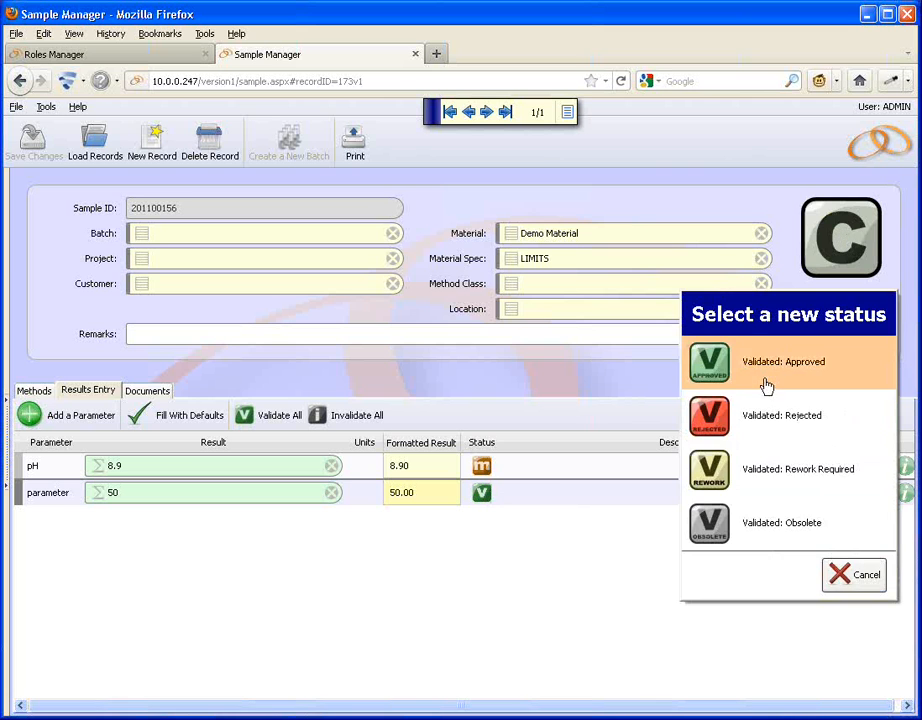
pyautogui.click(766, 378)
pyautogui.click(15, 155)
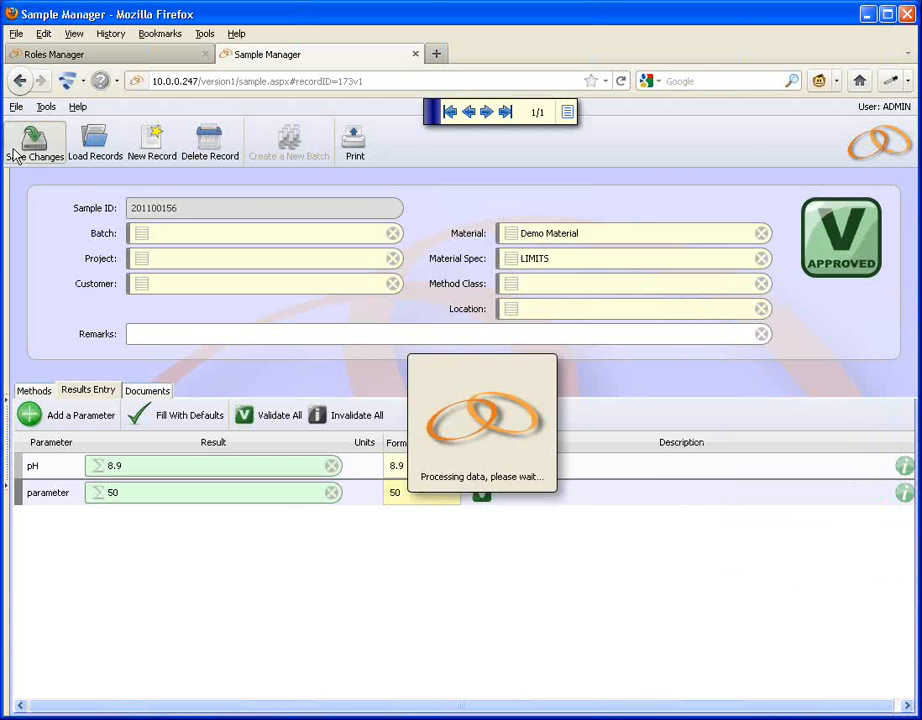